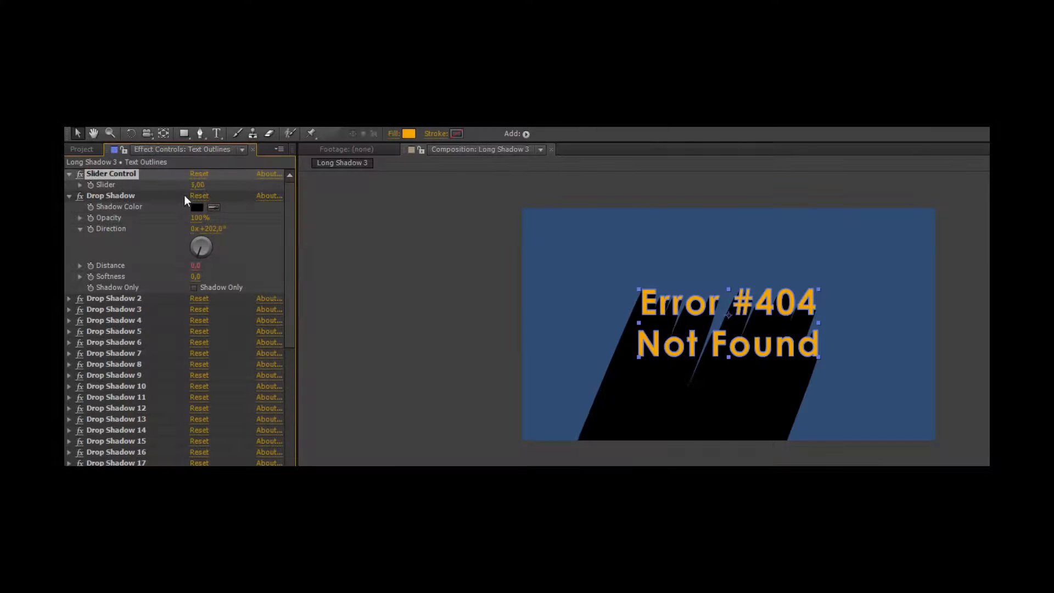
Demo the finished long shadow by lowering its slider to zero and rotating its direction.
left_click_drag(198, 184, 191, 185)
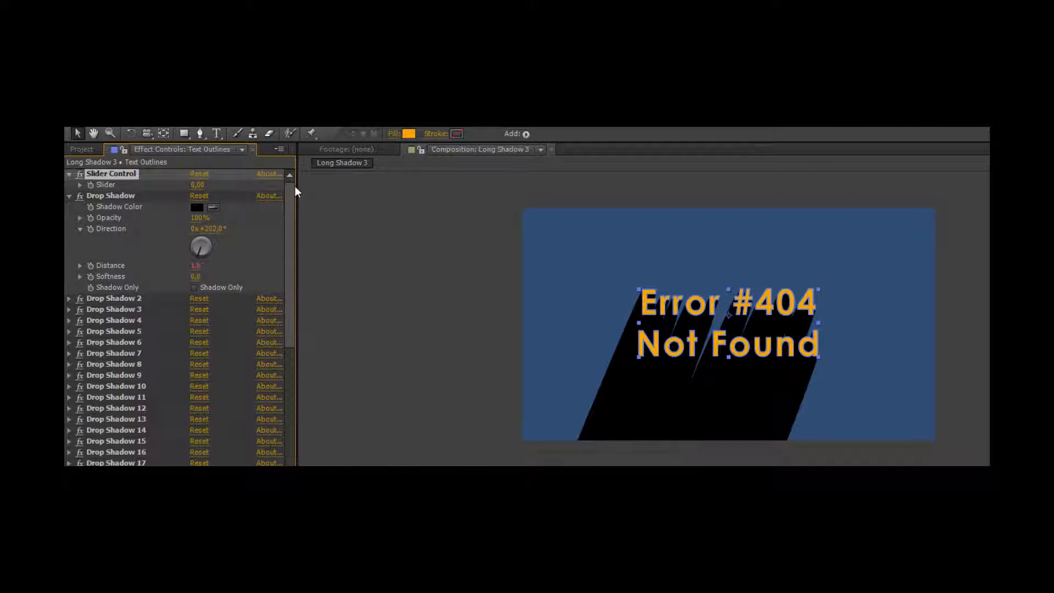
mouse_move(202, 245)
left_mouse_down()
mouse_move(371, 277)
mouse_move(208, 265)
left_mouse_up()
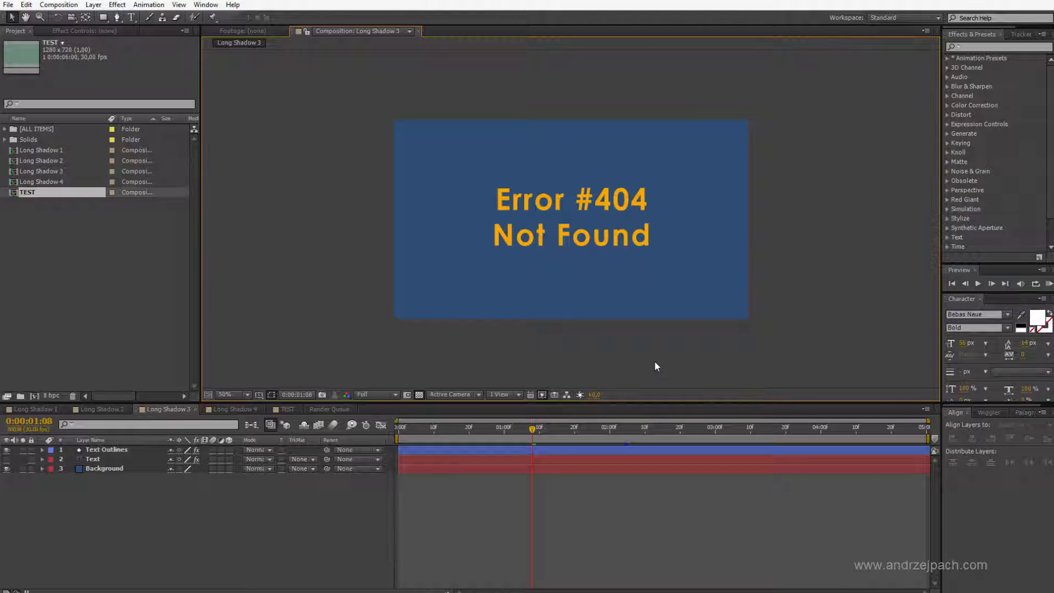
Preview the wiggling text and bring up the Text Outlines layer's effects.
mouse_move(454, 427)
left_mouse_down()
mouse_move(756, 426)
mouse_move(643, 427)
left_mouse_up()
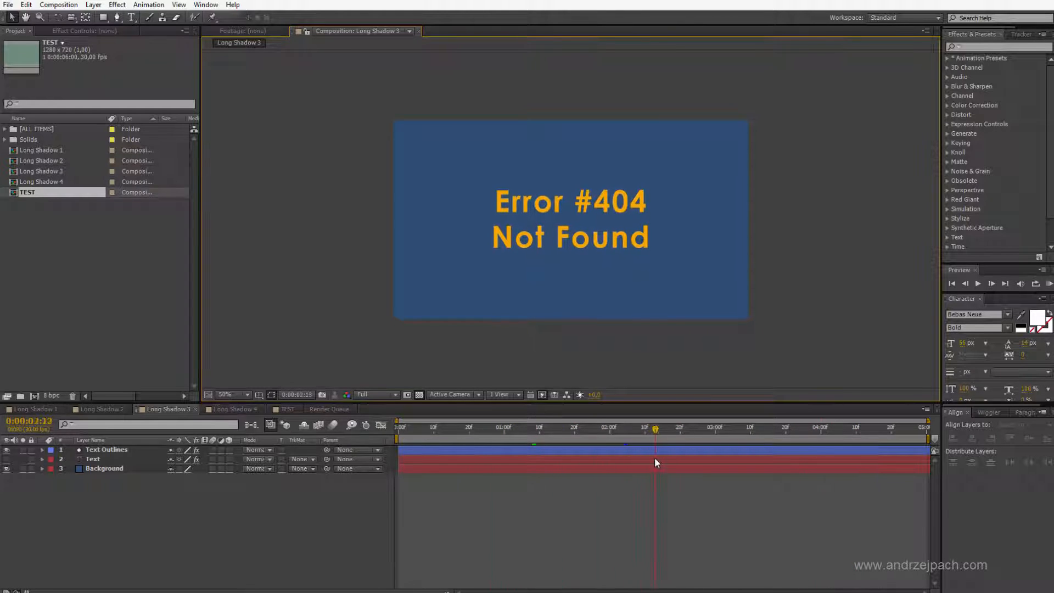
left_click(103, 449)
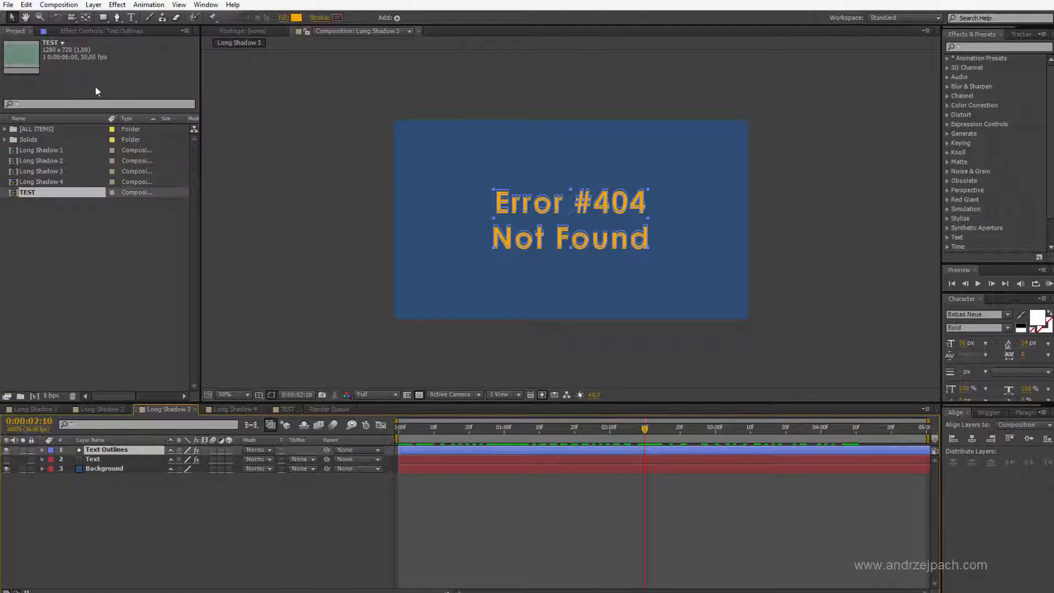
left_click(91, 31)
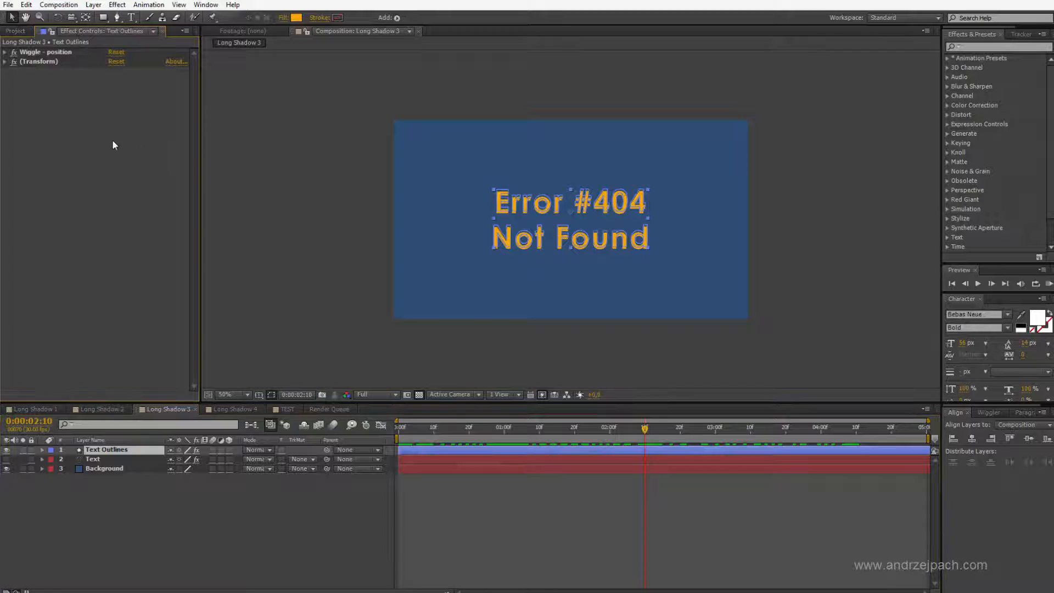
Delete the Wiggle-position and Transform effects, check the text stays still, and park at 0:00:00:29.
left_click(37, 51)
left_click(38, 62, "shift")
key("Delete")
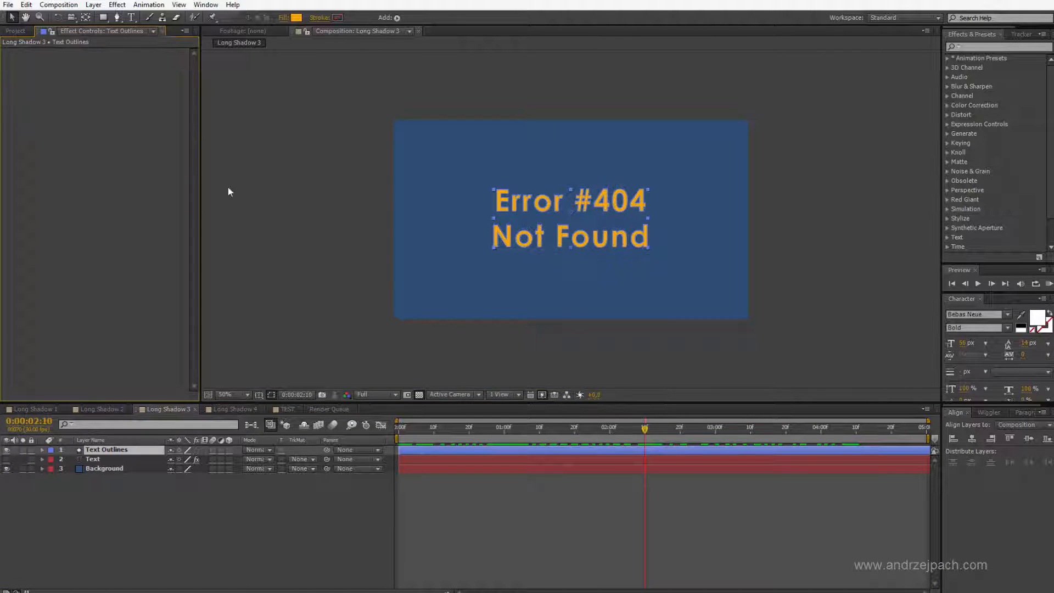
left_click(396, 513)
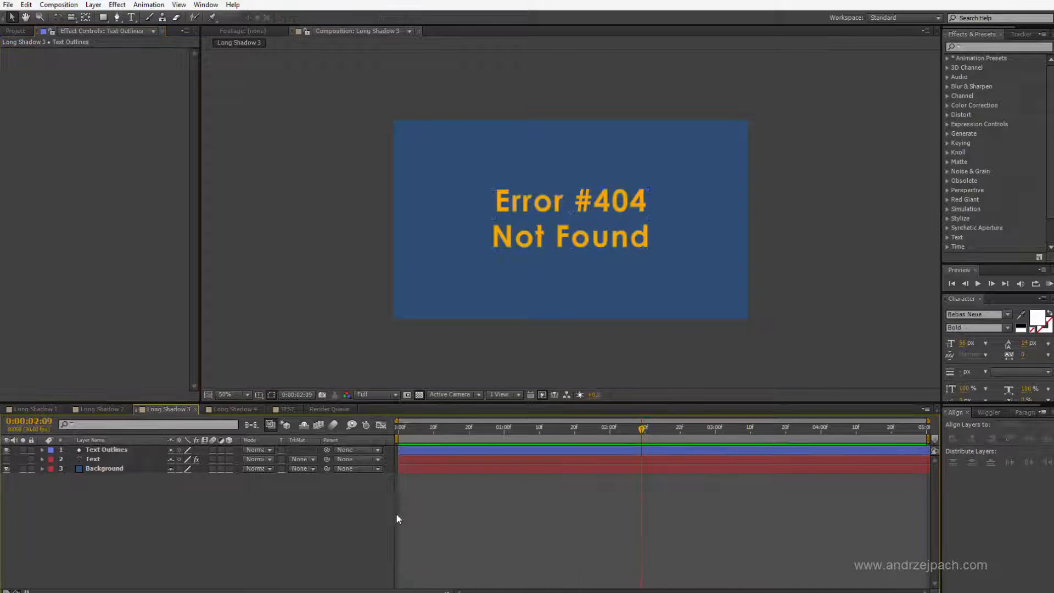
mouse_move(407, 427)
left_mouse_down()
mouse_move(870, 427)
mouse_move(471, 426)
mouse_move(840, 440)
mouse_move(406, 426)
mouse_move(766, 426)
mouse_move(564, 426)
left_mouse_up()
left_click_drag(444, 427, 499, 426)
Add a Slider Control effect to the Text Outlines layer from Effects & Presets.
left_click(105, 449)
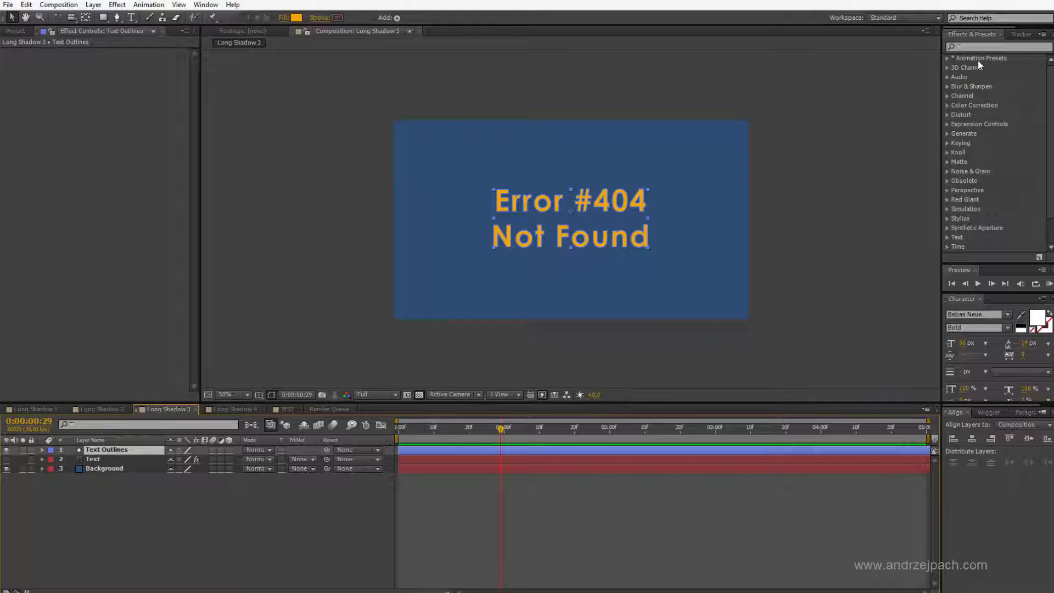
left_click(988, 47)
type("slider")
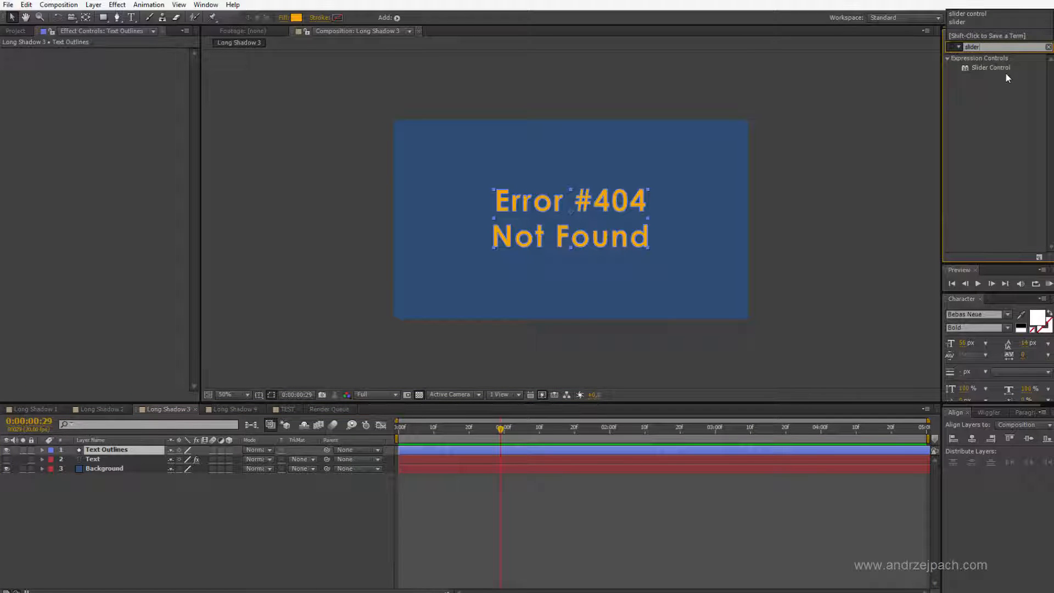
left_click_drag(991, 68, 79, 77)
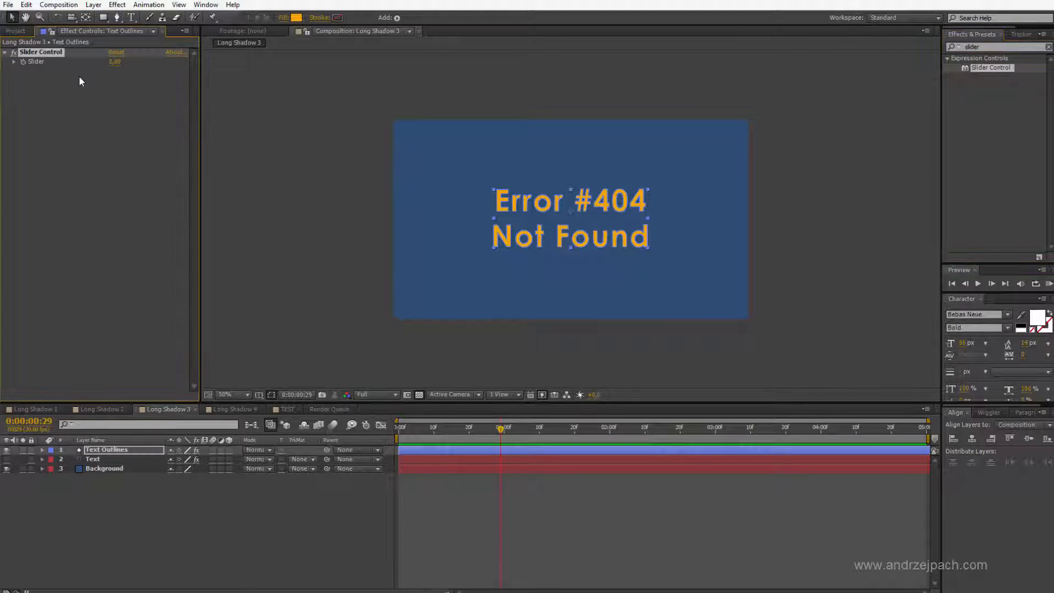
Add a Drop Shadow effect and duplicate it with Ctrl+D to get Drop Shadow 2.
left_click(988, 47)
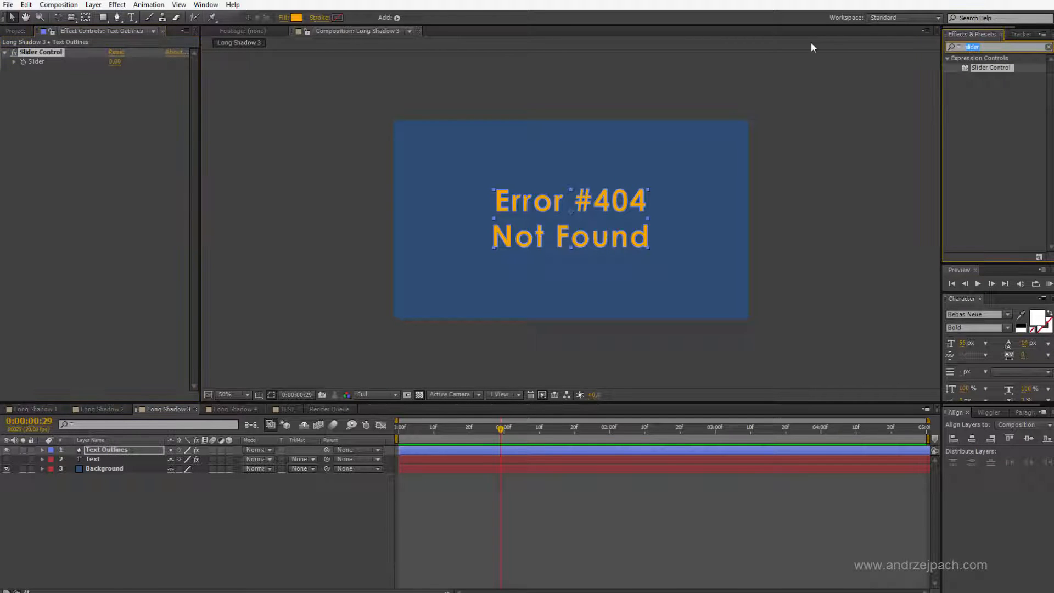
type("drop")
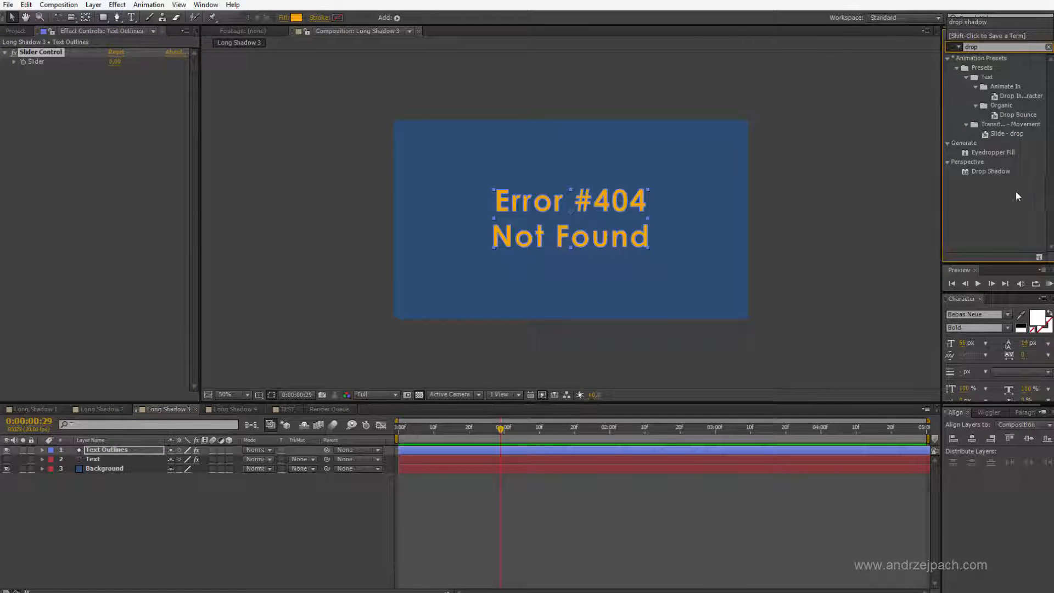
left_click_drag(990, 172, 62, 115)
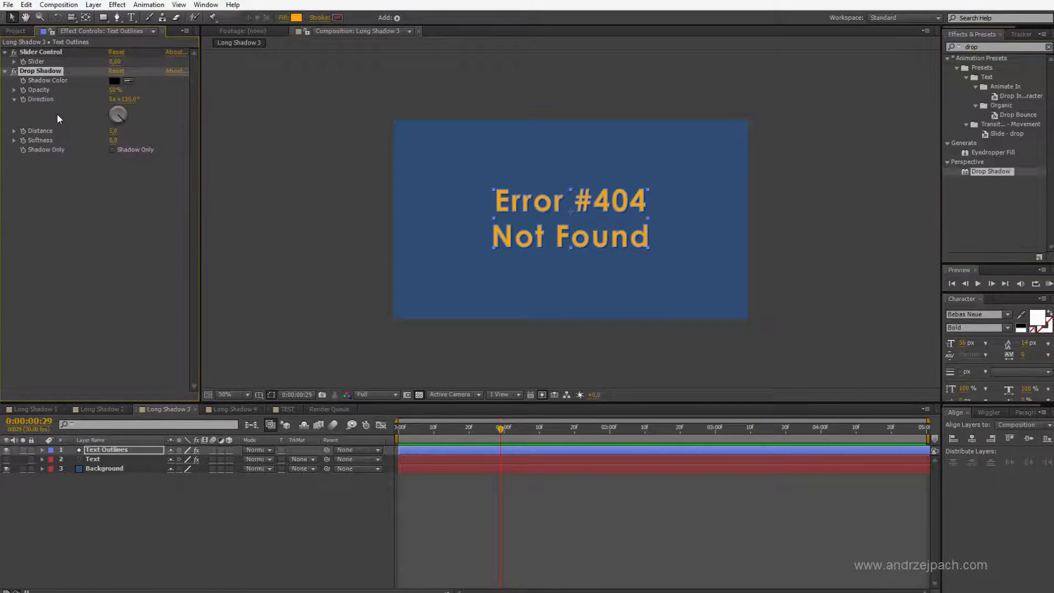
key("ctrl+d")
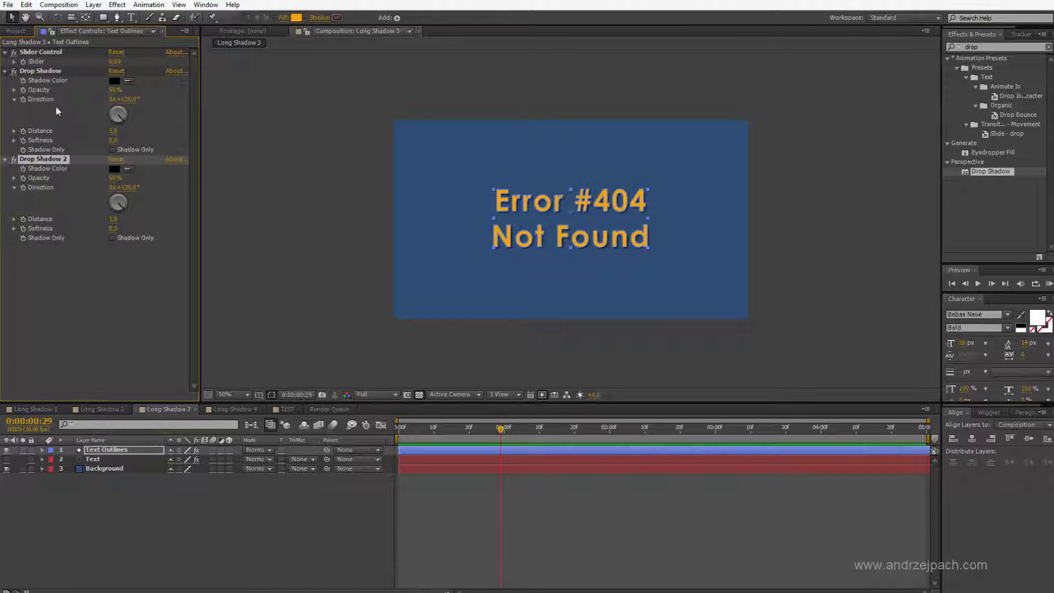
left_click(62, 263)
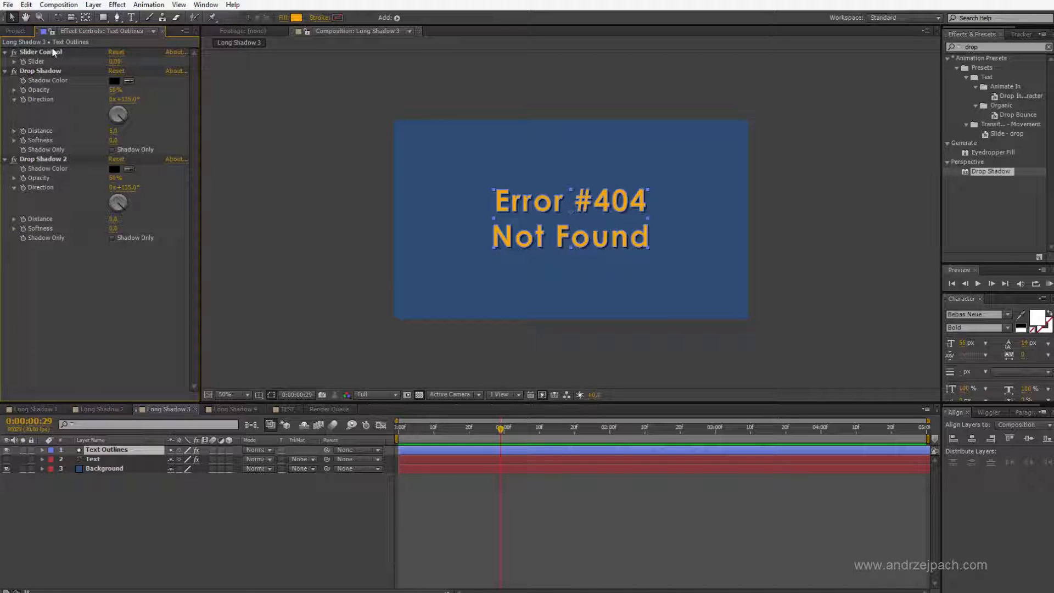
left_click(41, 70)
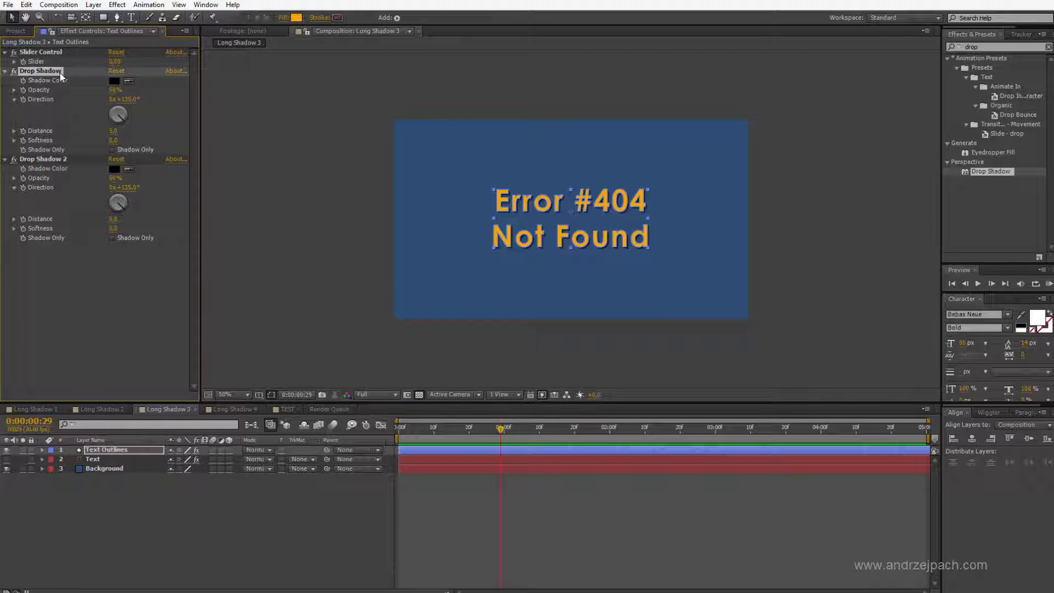
left_click(43, 159)
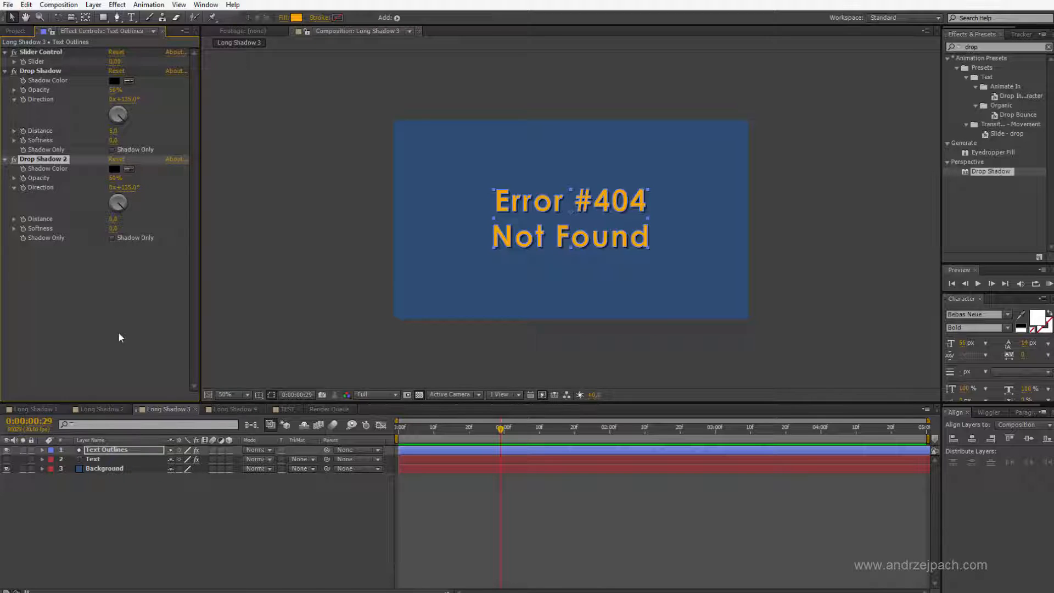
Enlarge the timeline and twirl open Text Outlines > Effects to show both drop shadows.
left_click_drag(423, 405, 426, 327)
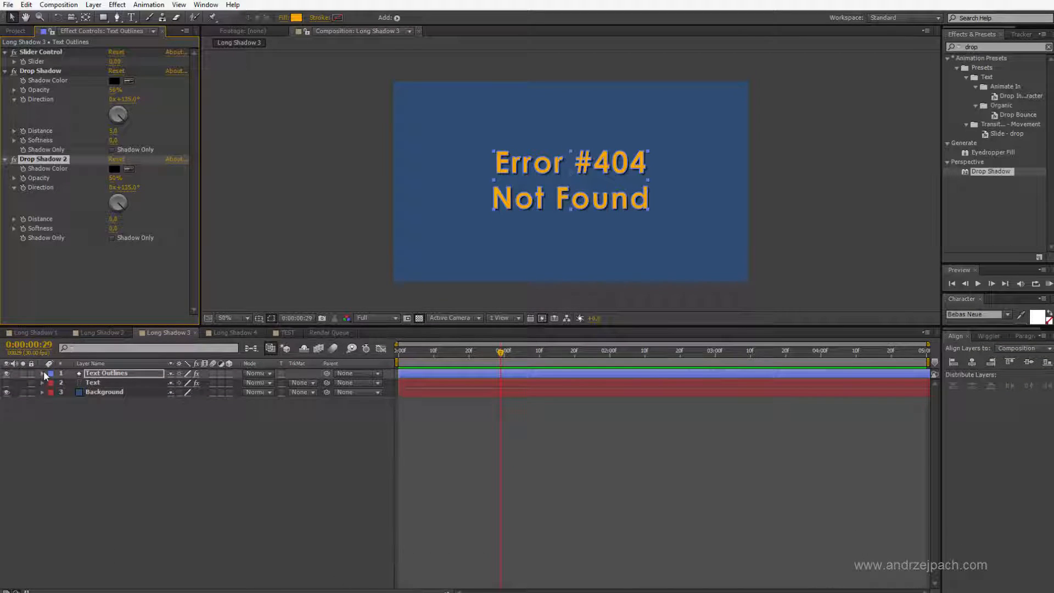
left_click(42, 373)
left_click(51, 390)
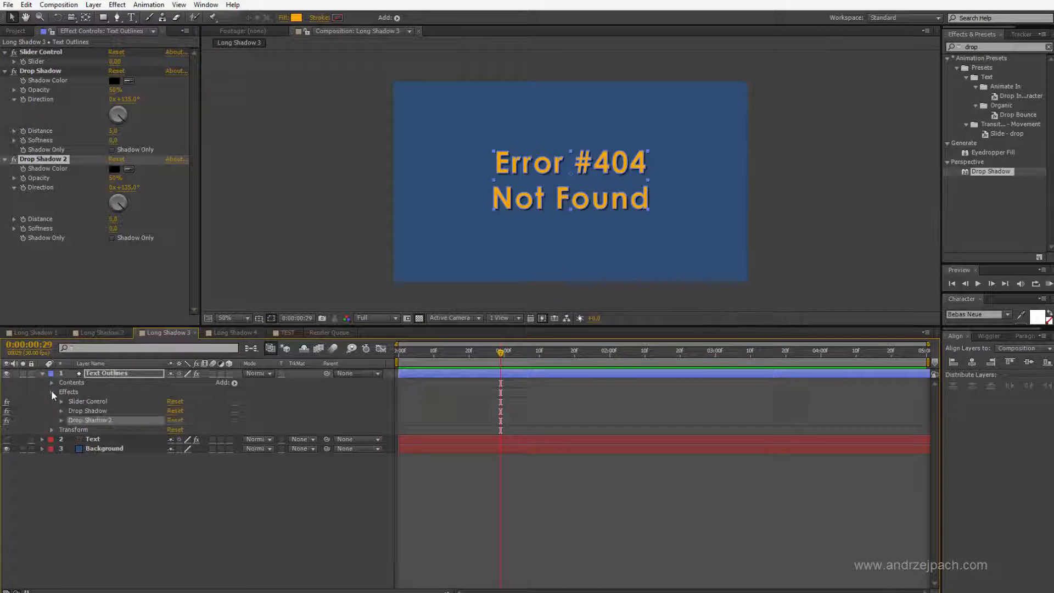
left_click(88, 400)
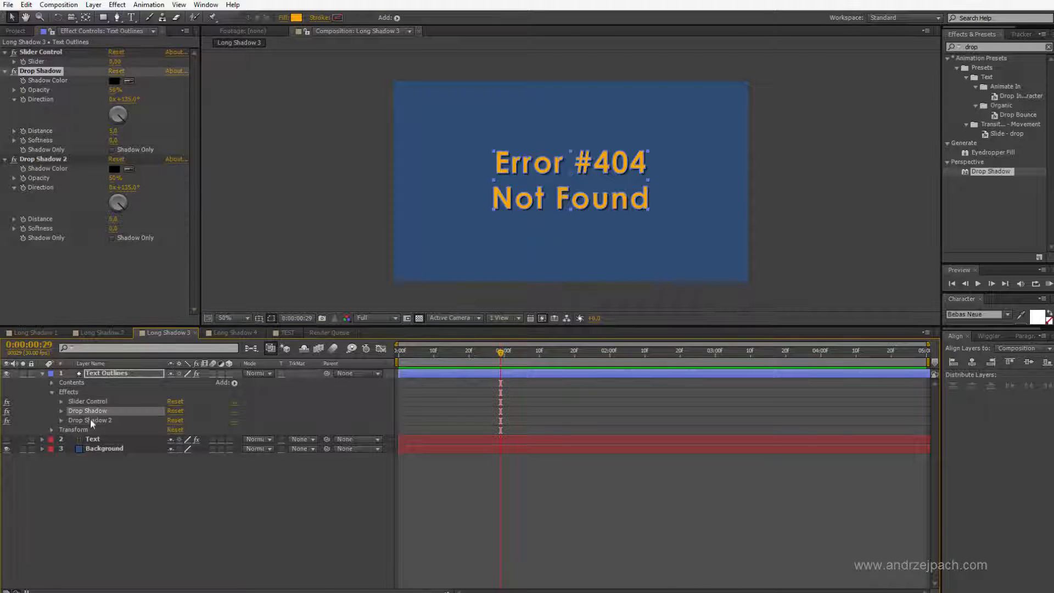
left_click(90, 419)
left_click(90, 298)
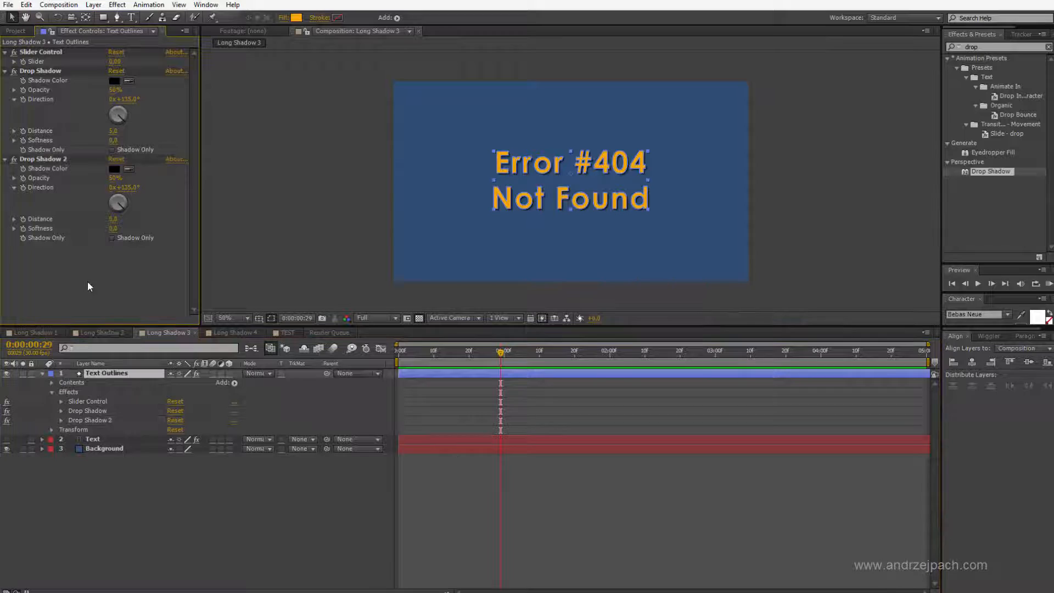
Alt-click the first Drop Shadow's Distance stopwatch to start an expression on it.
left_click(40, 71)
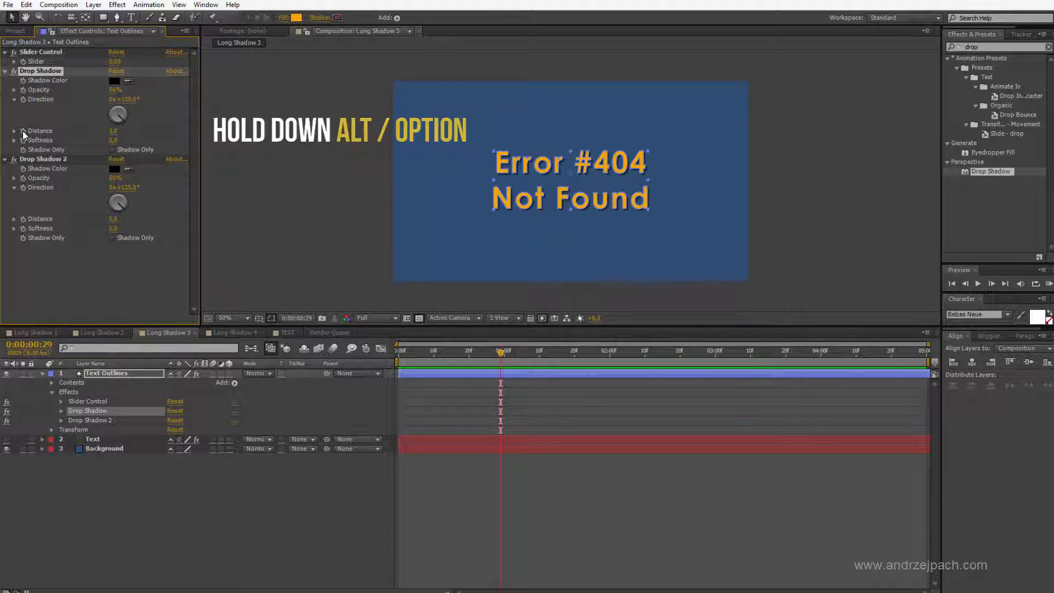
left_click(22, 131, "alt")
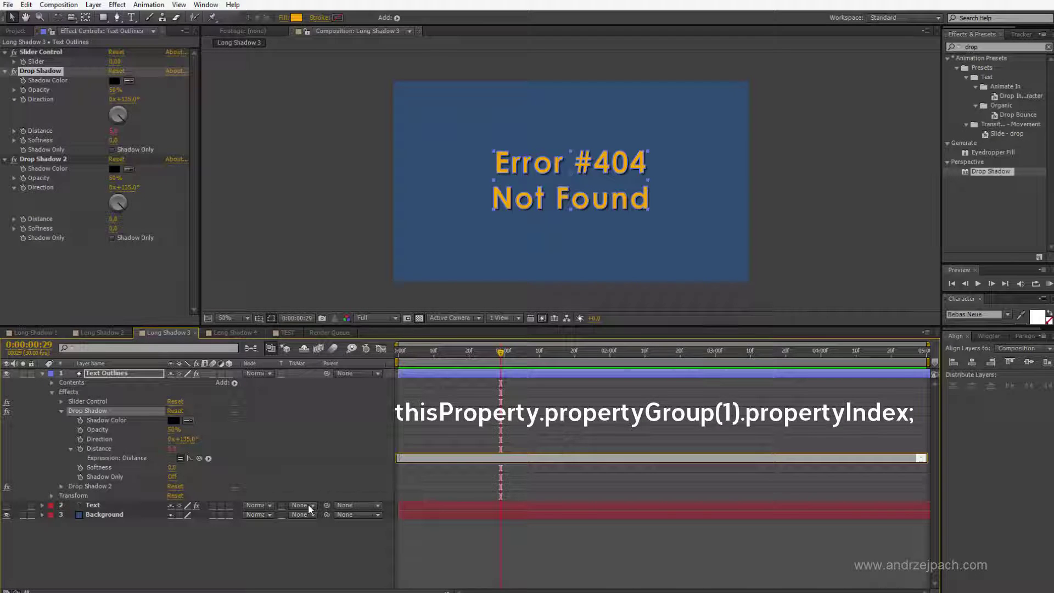
type("thisPropert")
type("y.")
type("proper")
type("tyGroup(1)")
type(".pro")
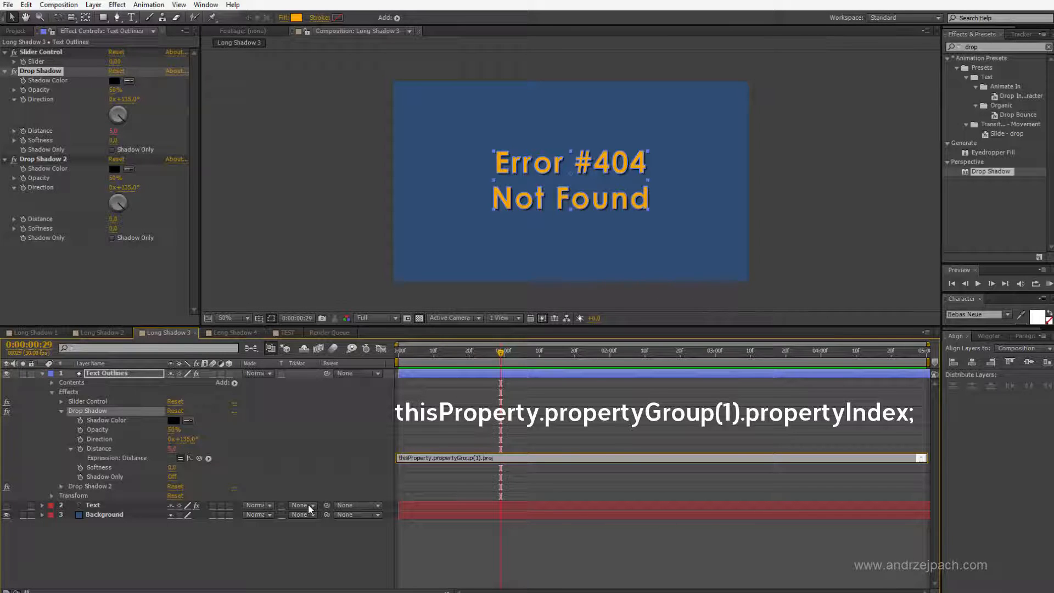
type("perty")
type("Index;")
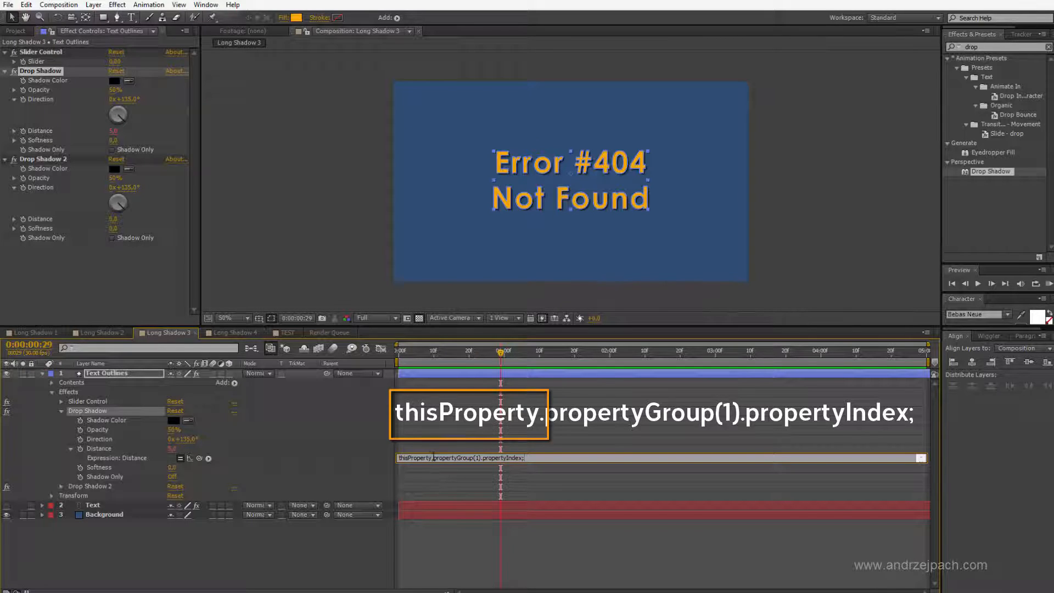
Highlight thisProperty, propertyGroup(1) and propertyIndex in turn within the Distance expression.
double_click(414, 458)
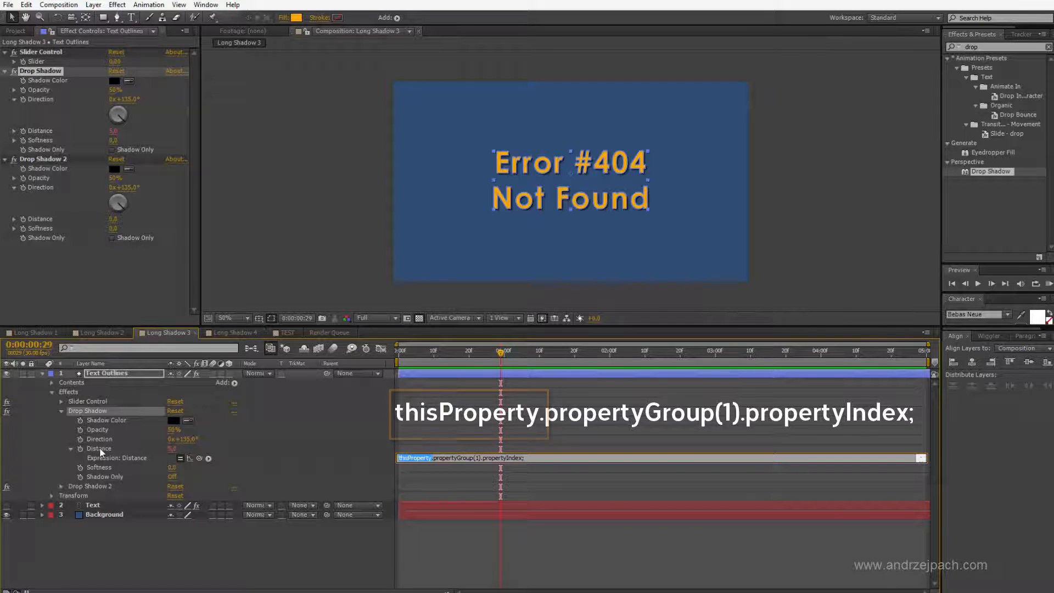
left_click_drag(433, 458, 480, 459)
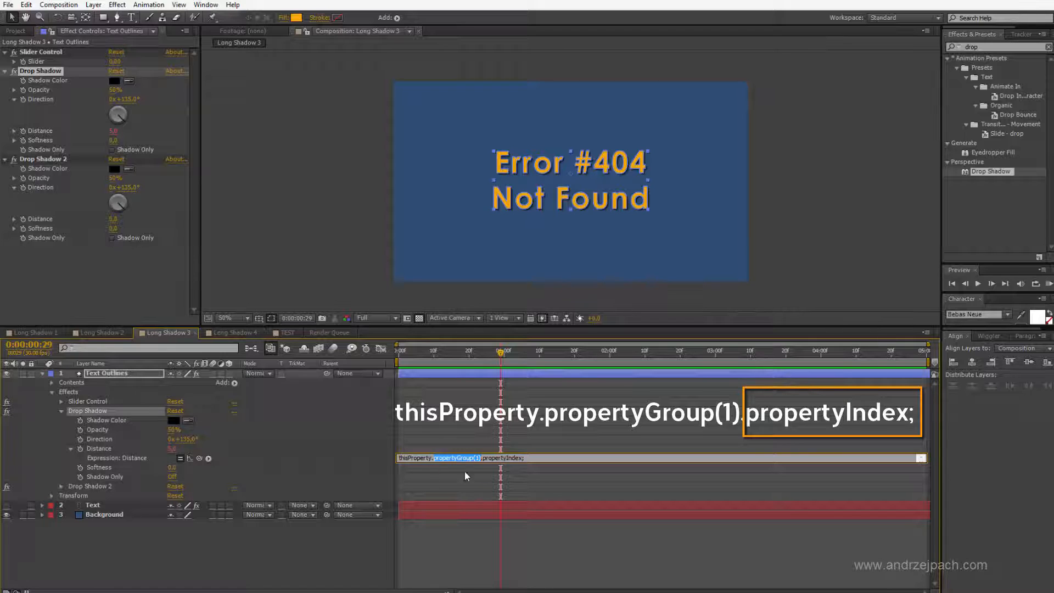
left_click_drag(483, 458, 525, 460)
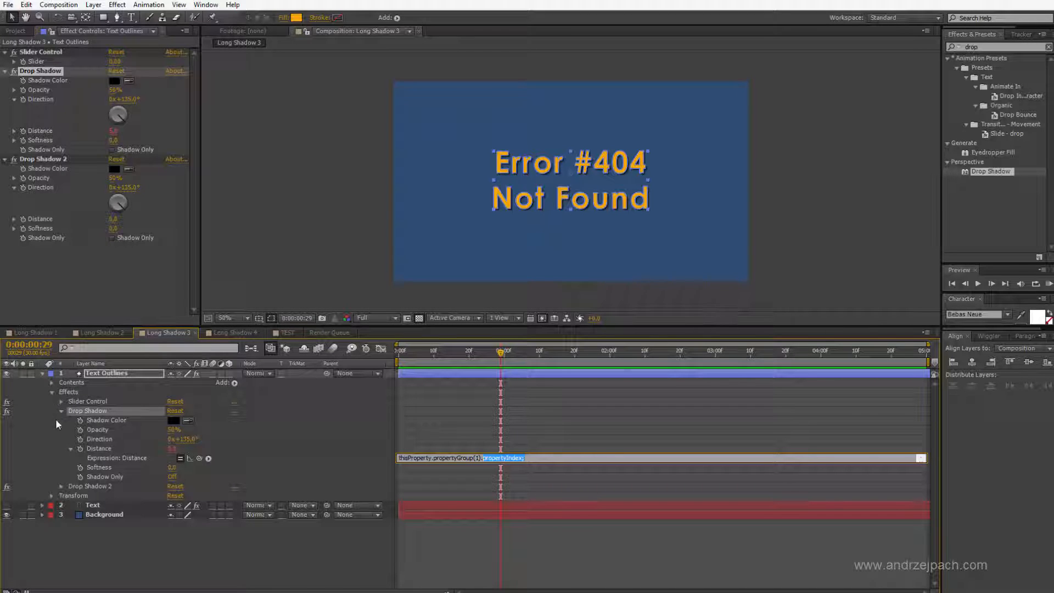
Switch to the Shape Layer Index Hierarchy article, then return and commit the Distance expression.
key("alt+Tab")
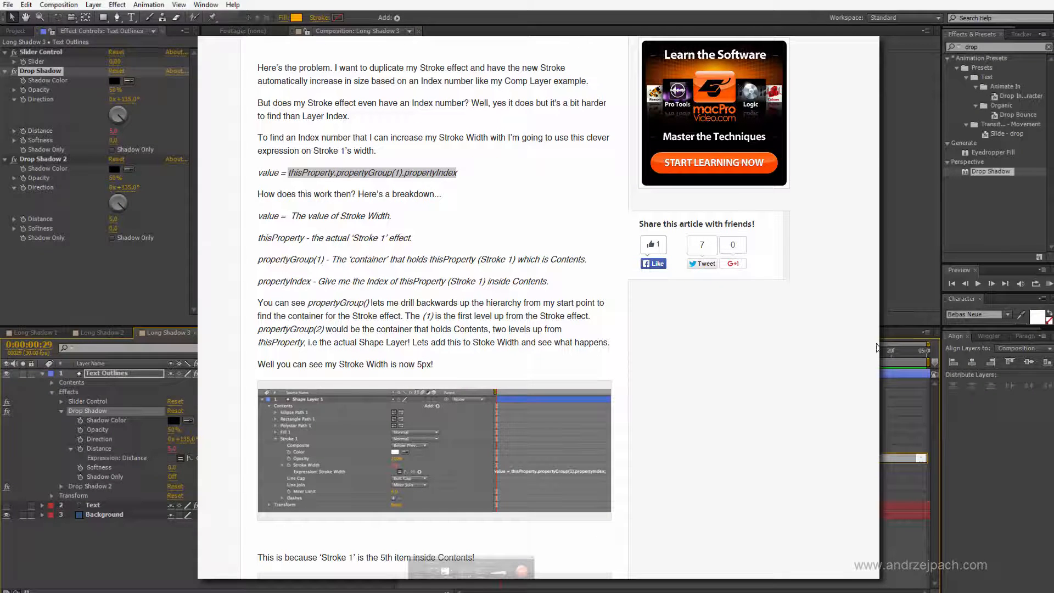
left_click(571, 301)
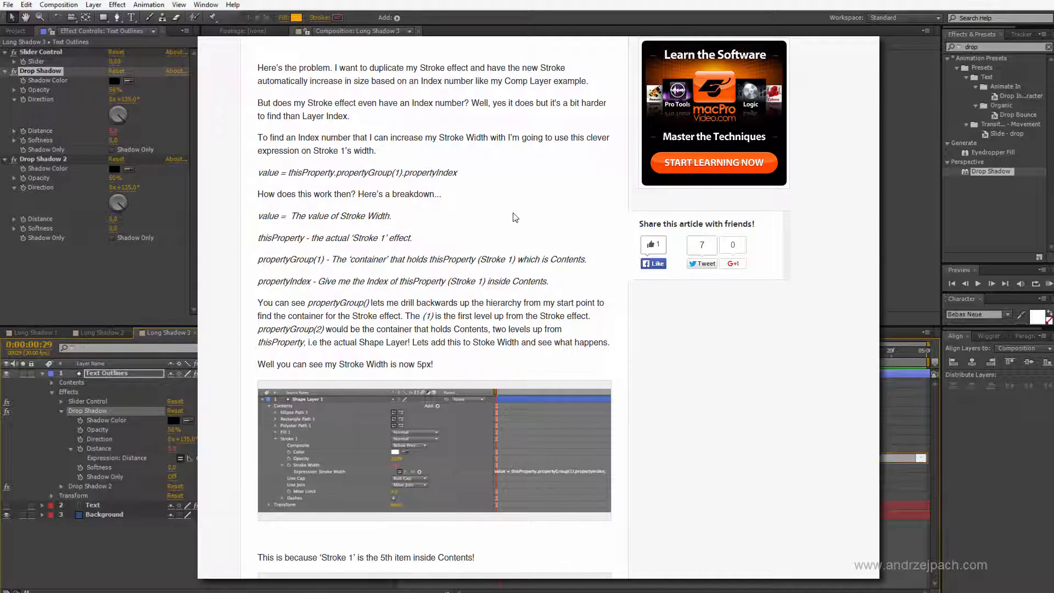
left_click_drag(458, 172, 288, 172)
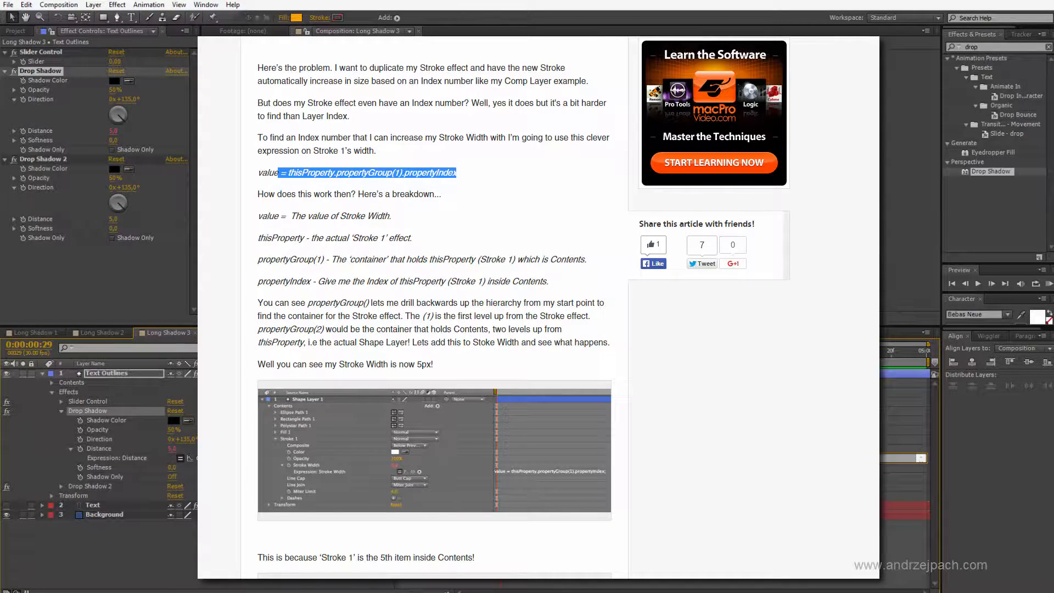
scroll(461, 247, "up", 4)
scroll(461, 247, "up", 10)
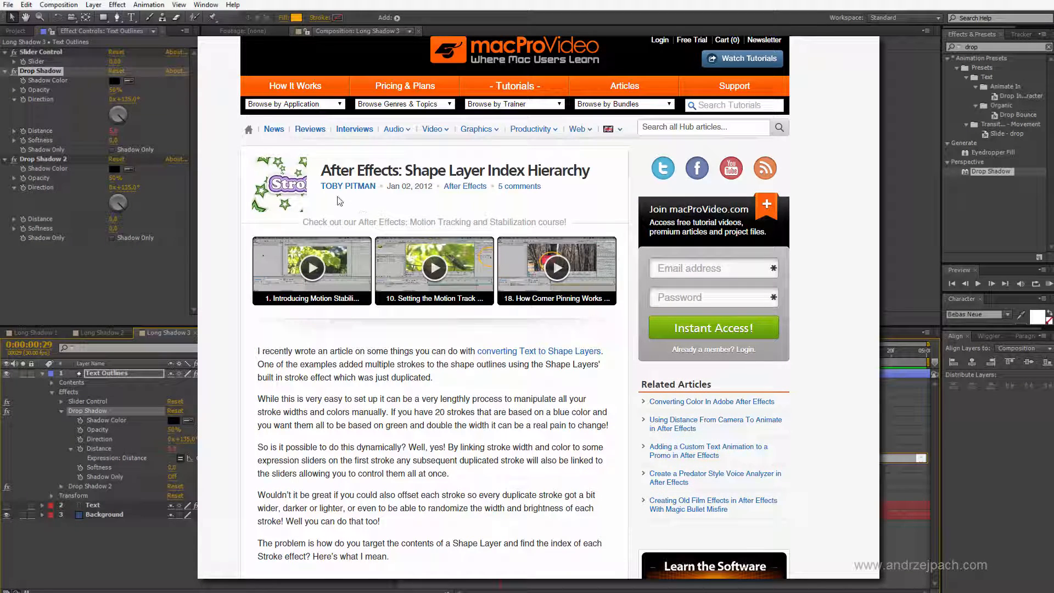
scroll(396, 222, "down", 3)
scroll(429, 288, "down", 3)
scroll(437, 329, "down", 3)
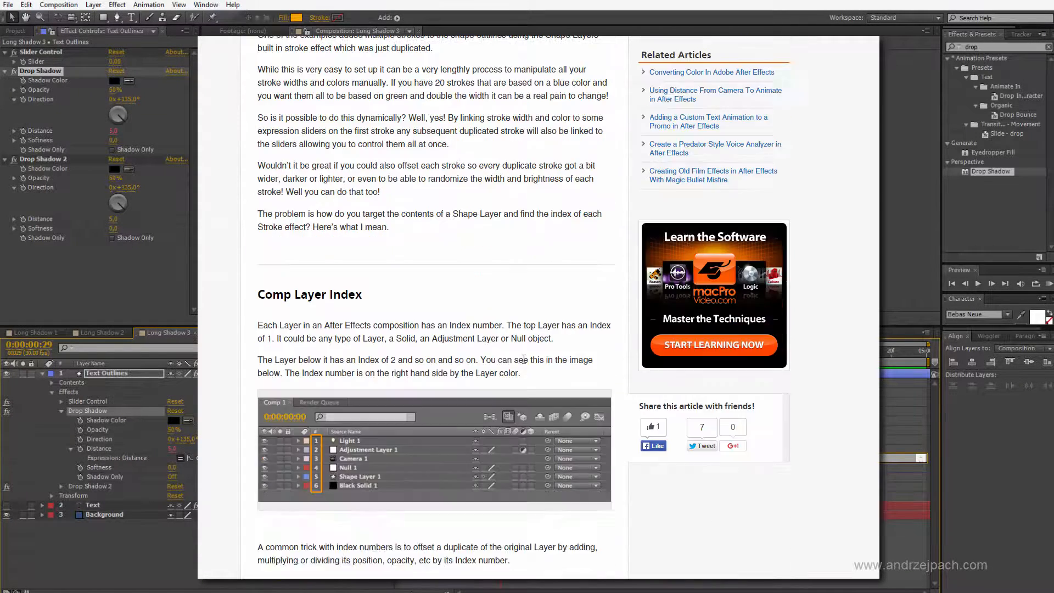
scroll(440, 342, "down", 3)
scroll(440, 343, "down", 4)
scroll(441, 343, "down", 3)
scroll(493, 329, "down", 4)
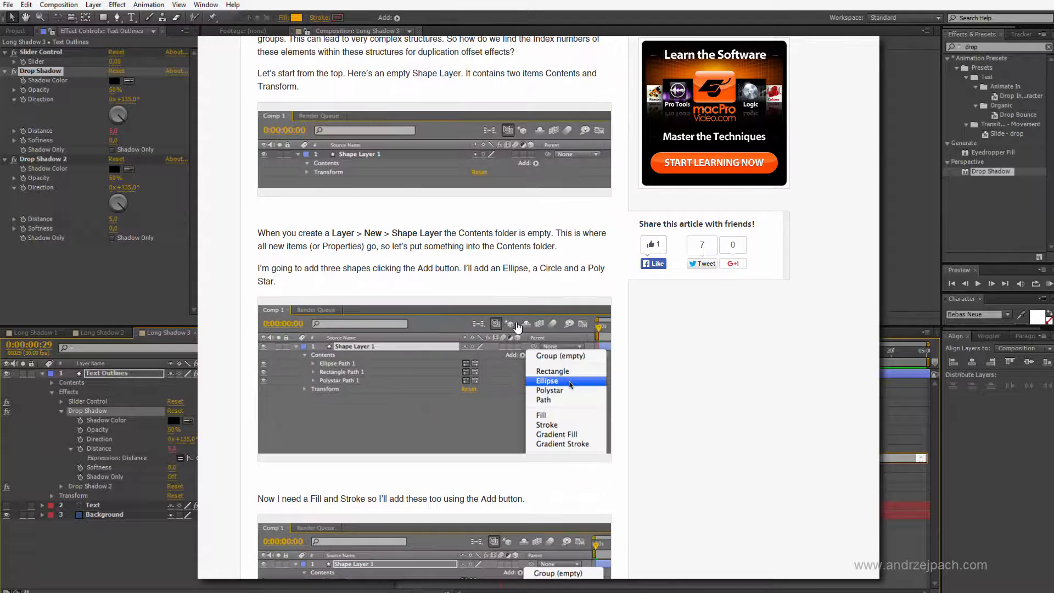
scroll(511, 330, "down", 2)
scroll(517, 326, "down", 3)
scroll(494, 329, "down", 4)
scroll(453, 346, "down", 2)
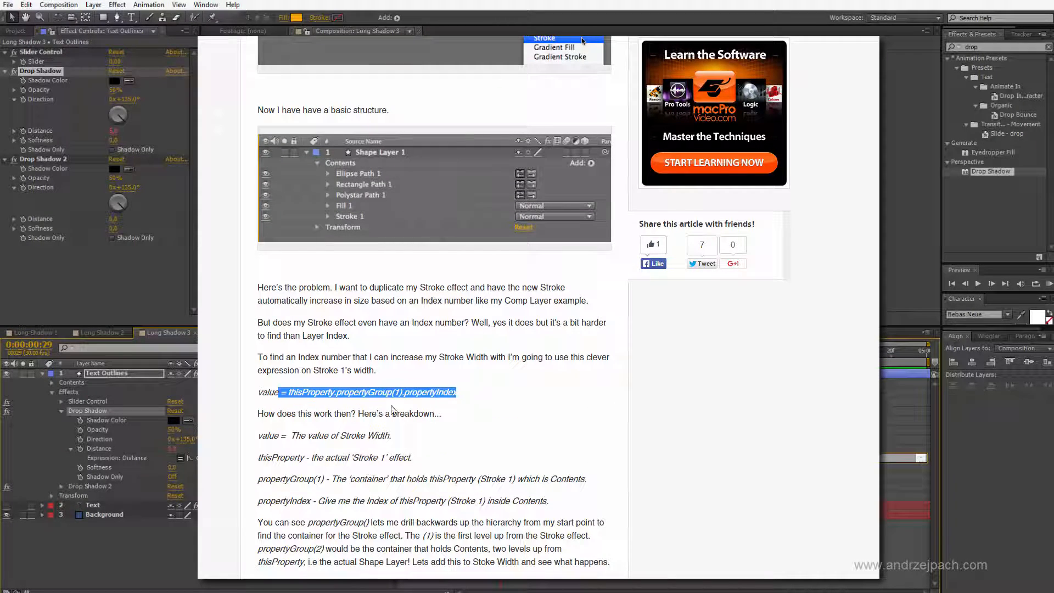
scroll(455, 403, "down", 2)
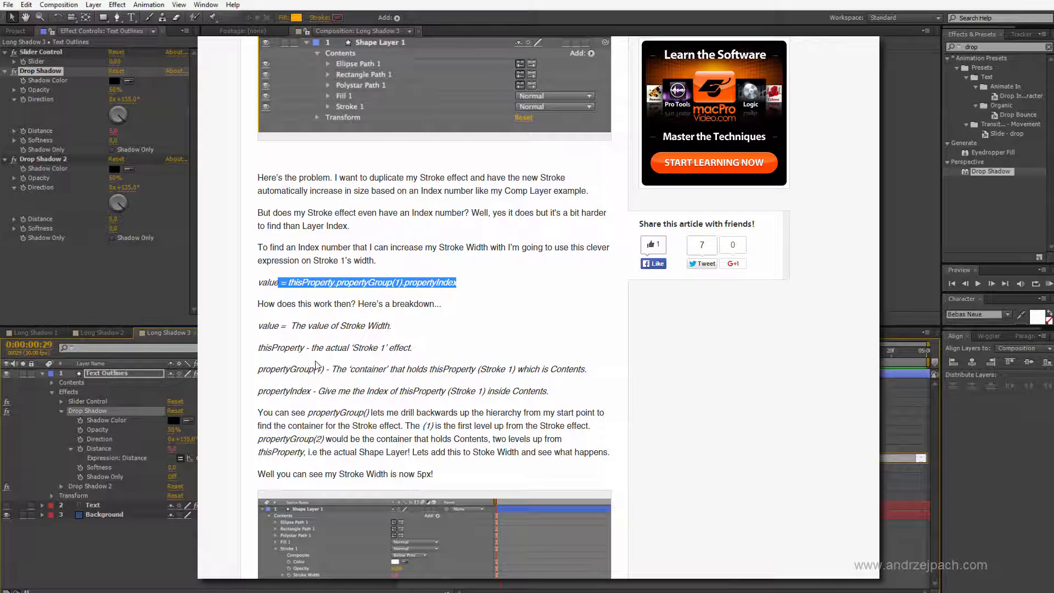
scroll(337, 359, "down", 3)
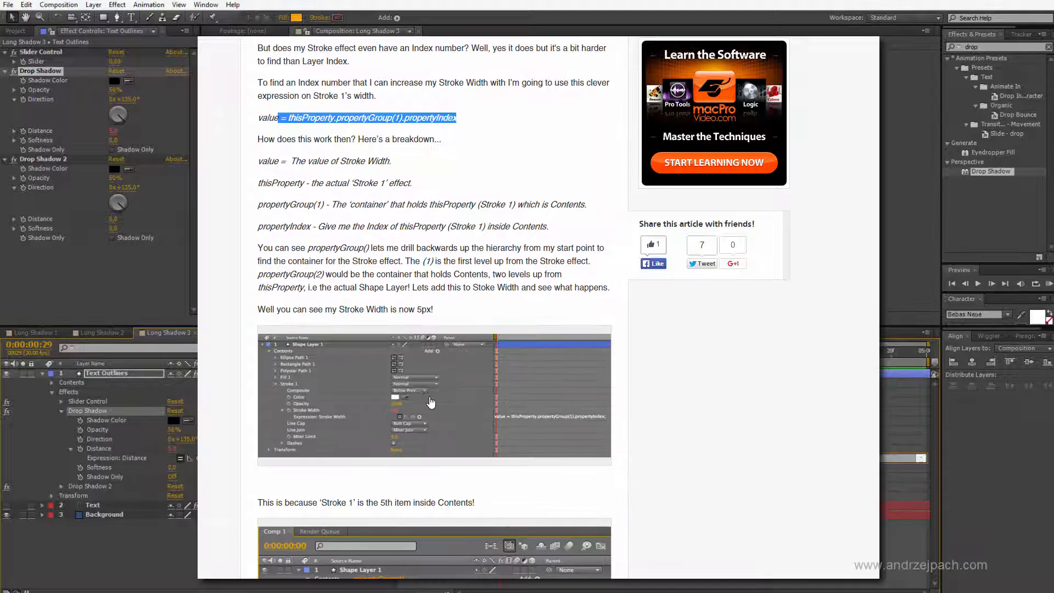
scroll(435, 308, "down", 5)
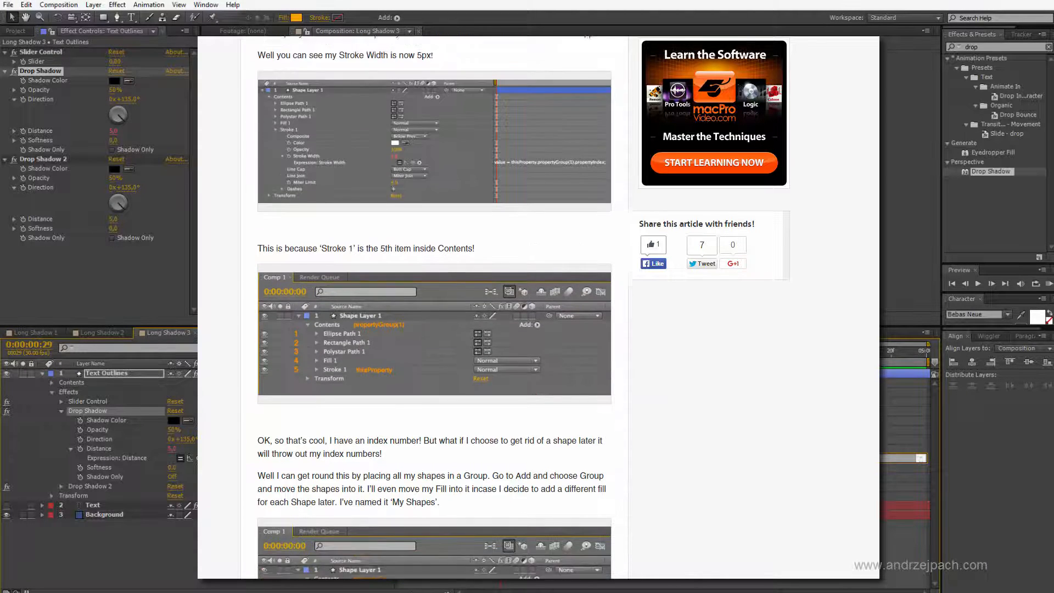
scroll(436, 309, "down", 5)
scroll(435, 309, "down", 5)
scroll(434, 309, "down", 5)
scroll(474, 355, "down", 1)
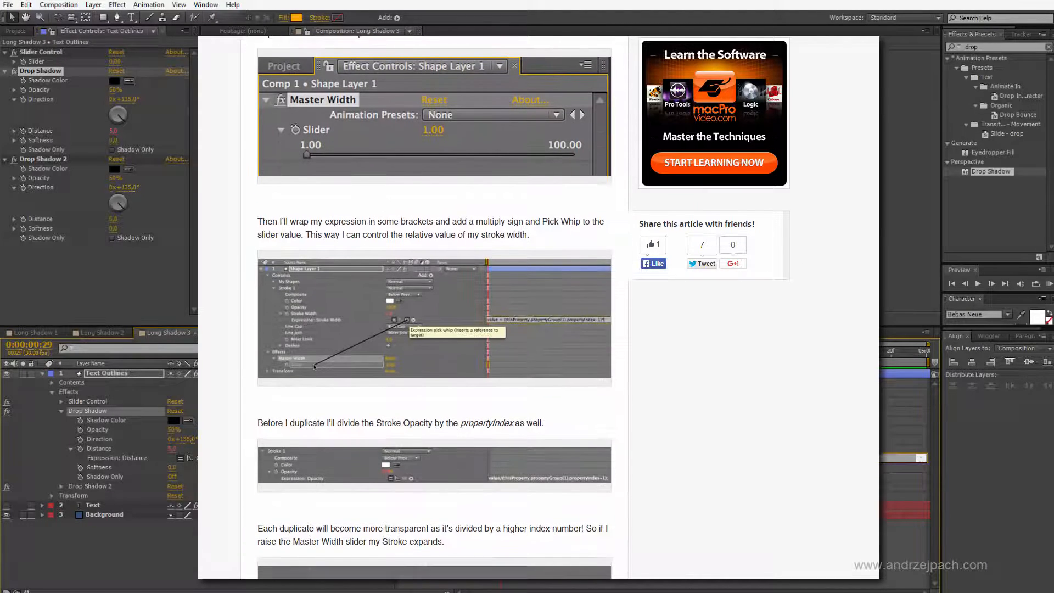
scroll(474, 355, "down", 5)
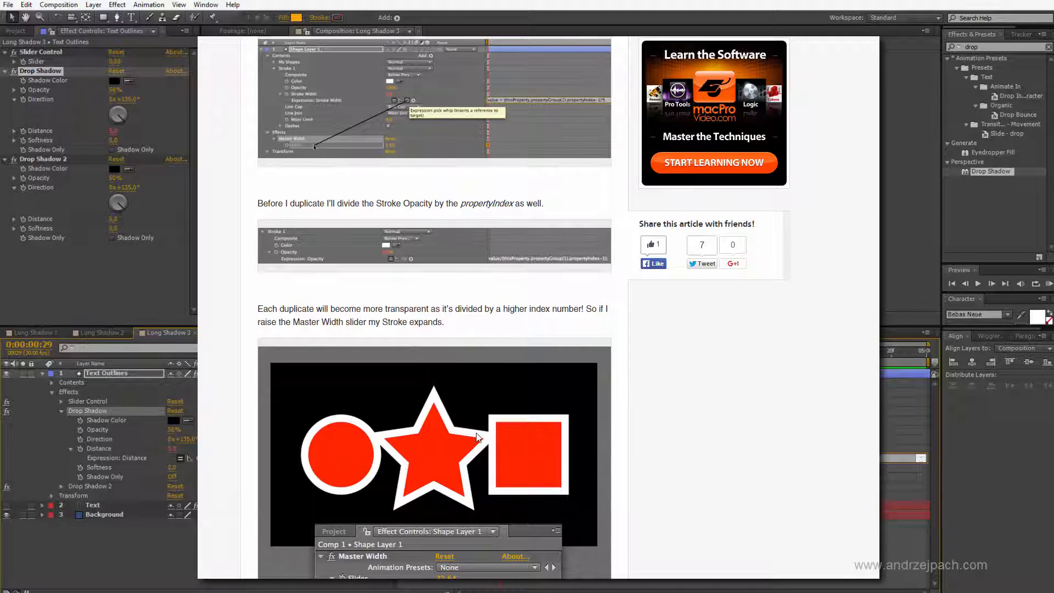
scroll(482, 445, "down", 4)
scroll(483, 445, "down", 5)
scroll(469, 352, "down", 3)
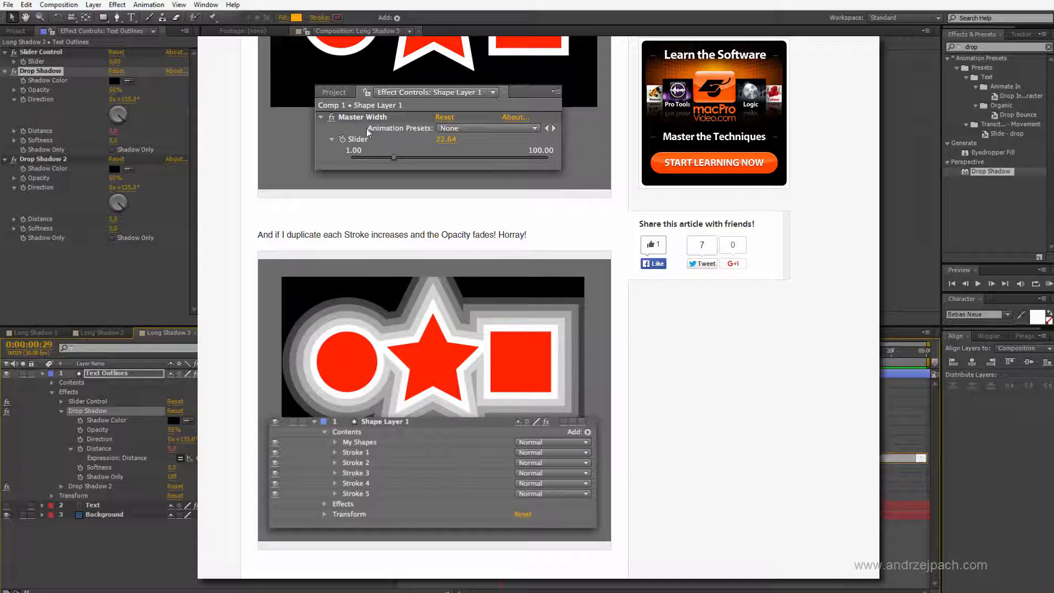
scroll(474, 429, "up", 10)
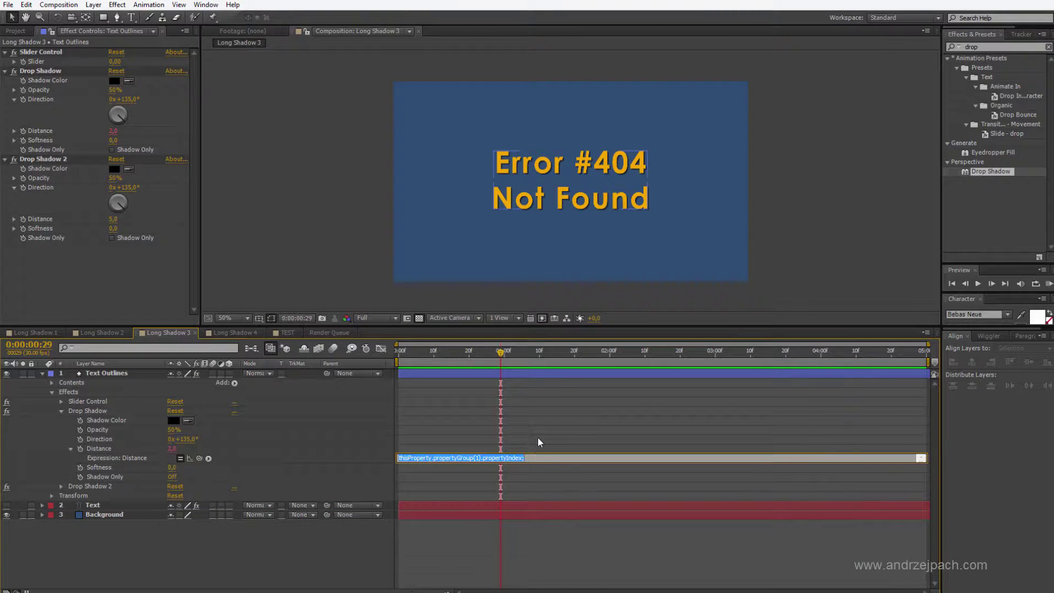
left_click(538, 437)
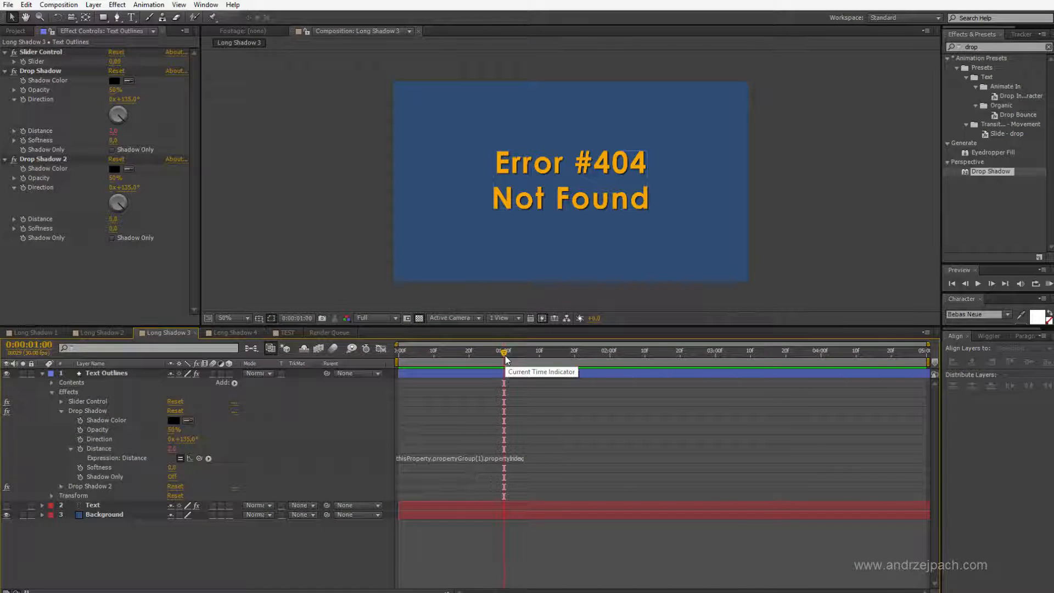
Move the time to 0:00:01:17, delete the Slider Control effect and undo to restore it.
left_click_drag(502, 352, 565, 353)
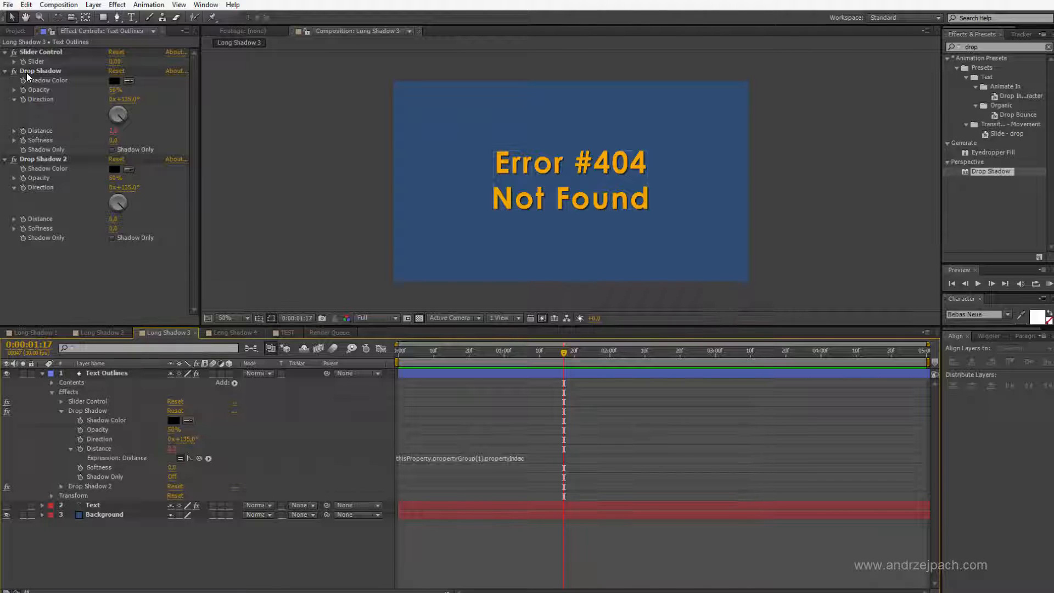
left_click(42, 52)
key("Delete")
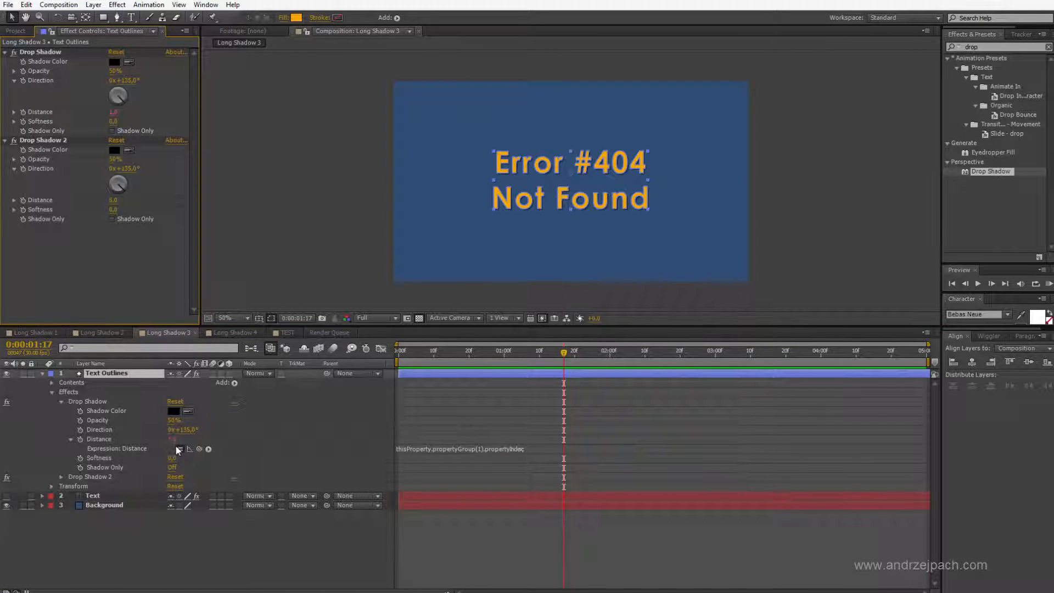
key("ctrl+z")
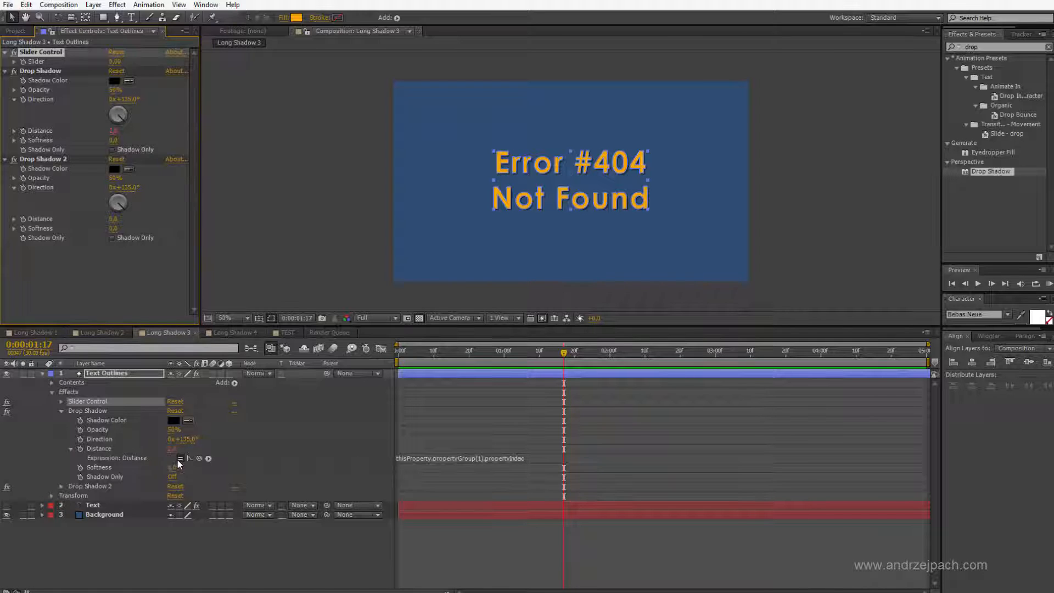
Edit the Distance expression to subtract 1 from propertyIndex and commit it.
left_click(462, 457)
left_click(524, 459)
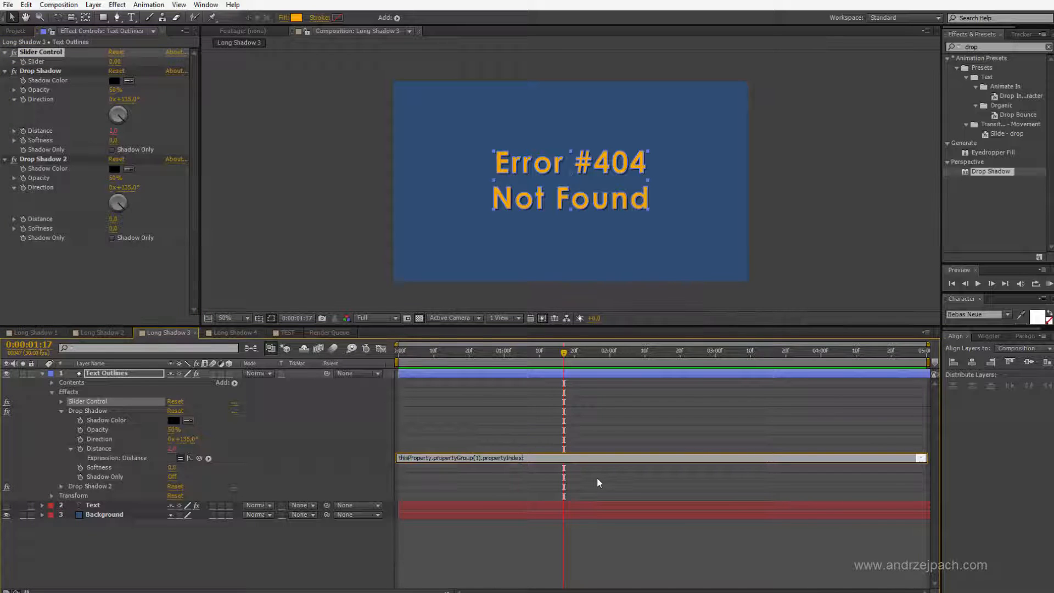
type("-1")
left_click(528, 416)
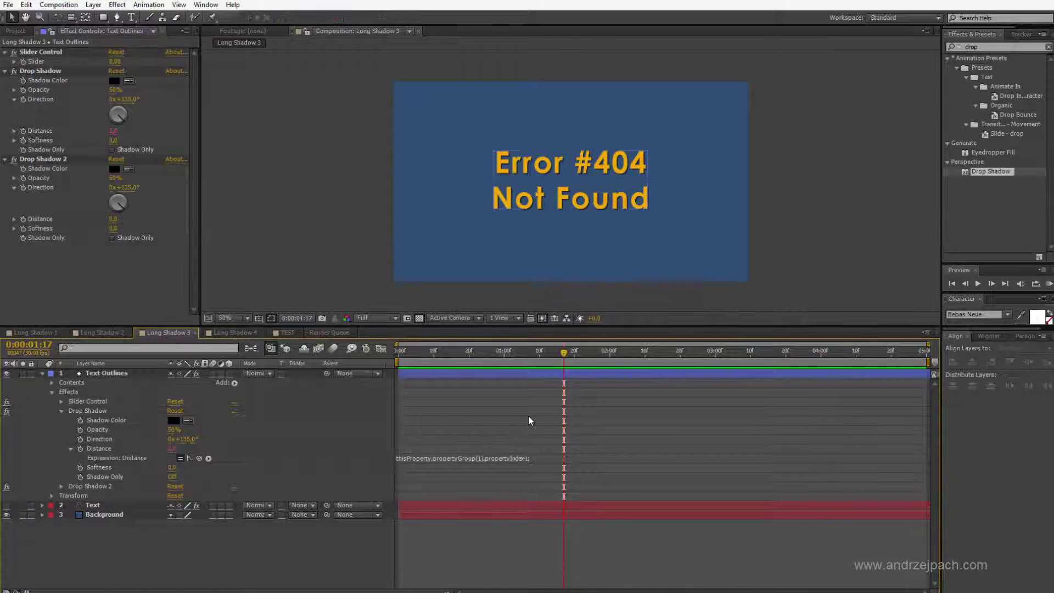
left_click(98, 448)
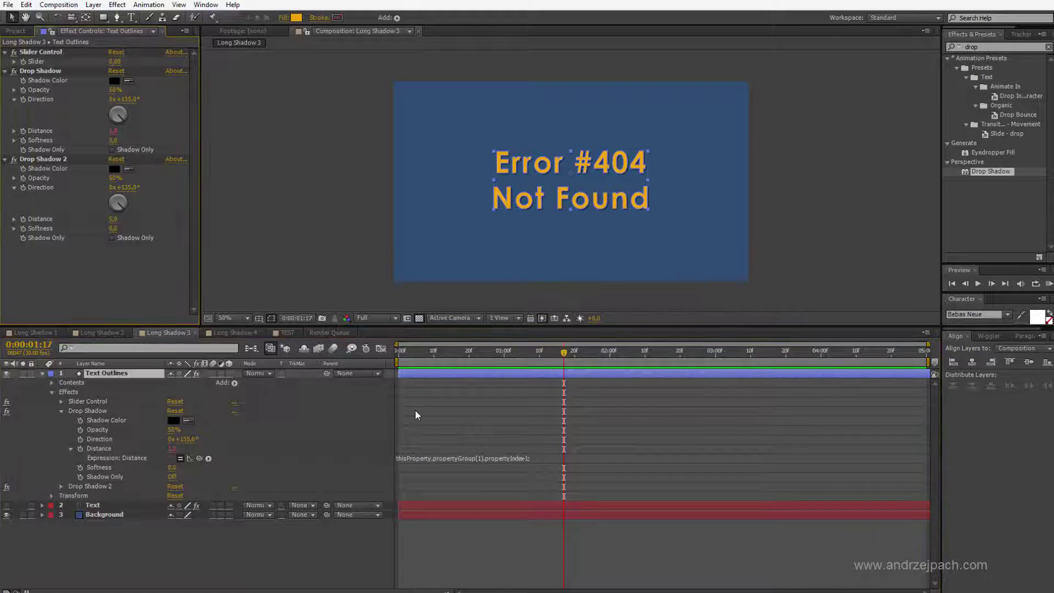
Append + and pick-whip Slider Control's Slider into the expression, commit, then raise the slider to test.
left_click(494, 458)
left_click(531, 458)
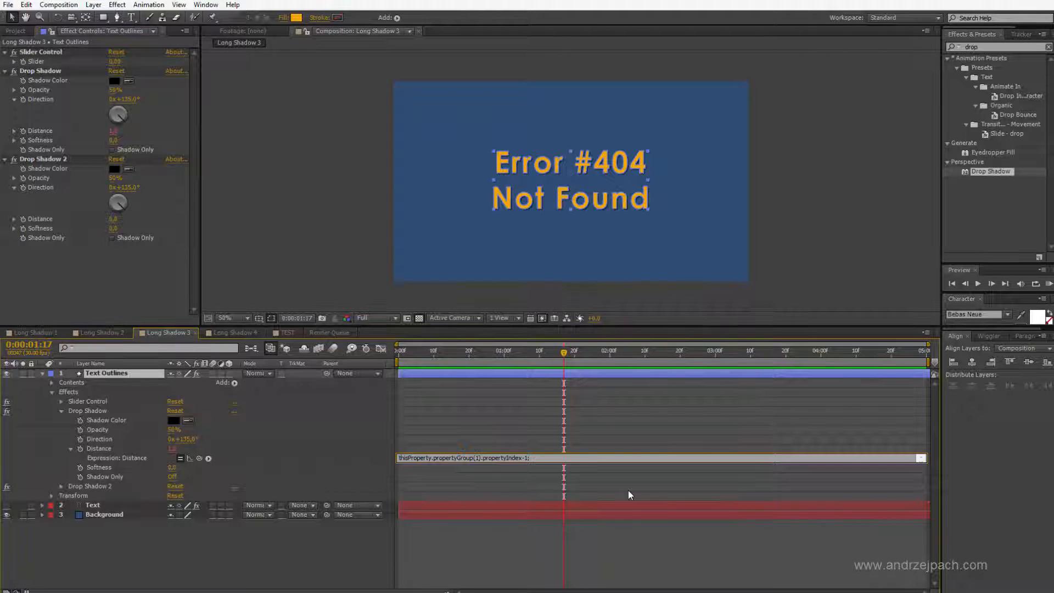
type("+")
left_click_drag(203, 459, 45, 64)
left_click(610, 404)
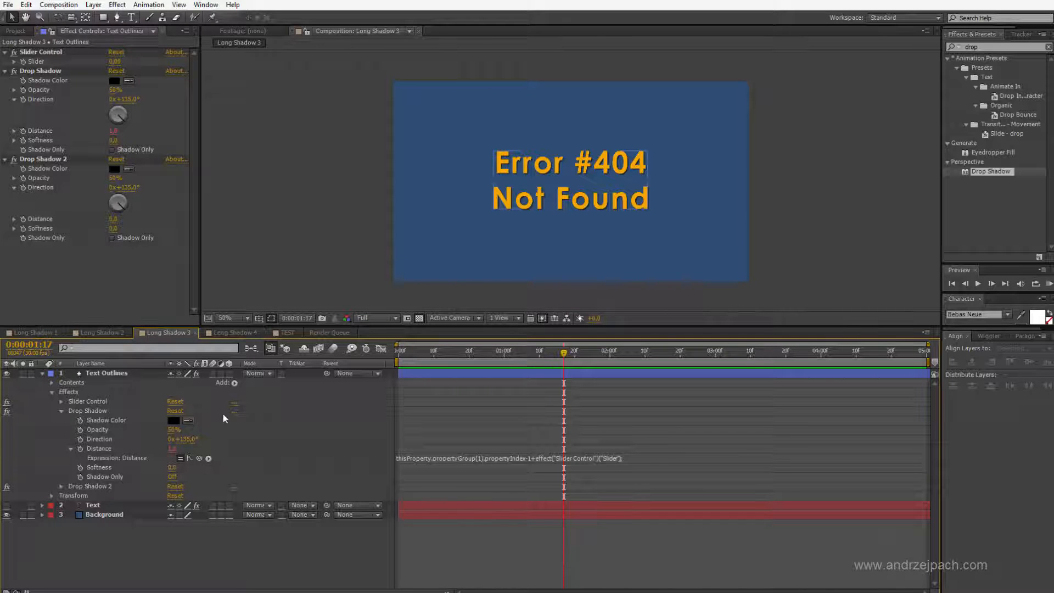
left_click_drag(116, 61, 157, 61)
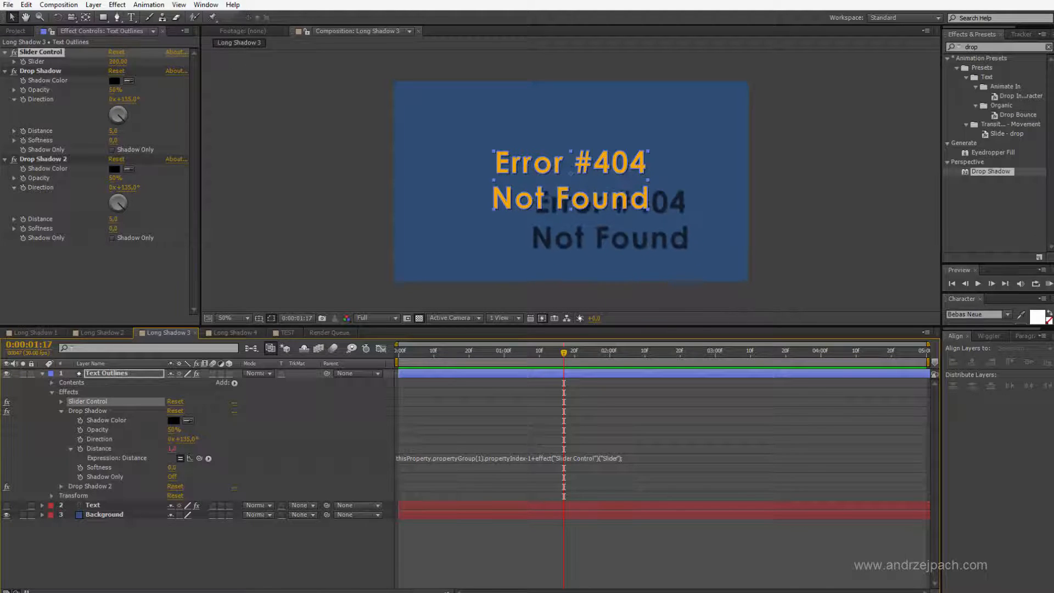
Undo the slider test, copy the Distance expression and paste it onto Drop Shadow 2's Distance.
key("ctrl+z")
left_click(614, 459)
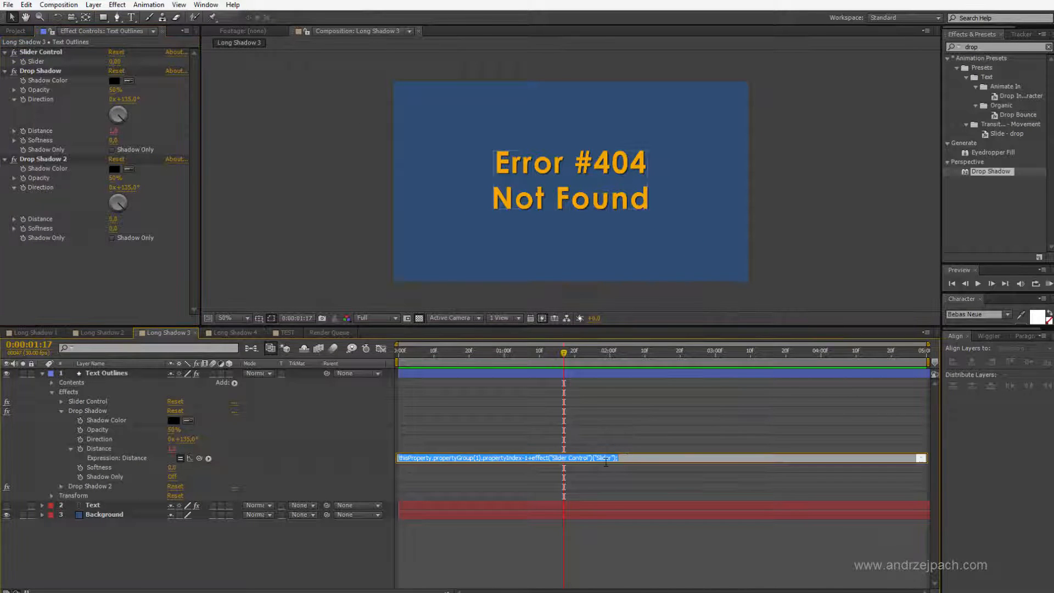
left_click(61, 487)
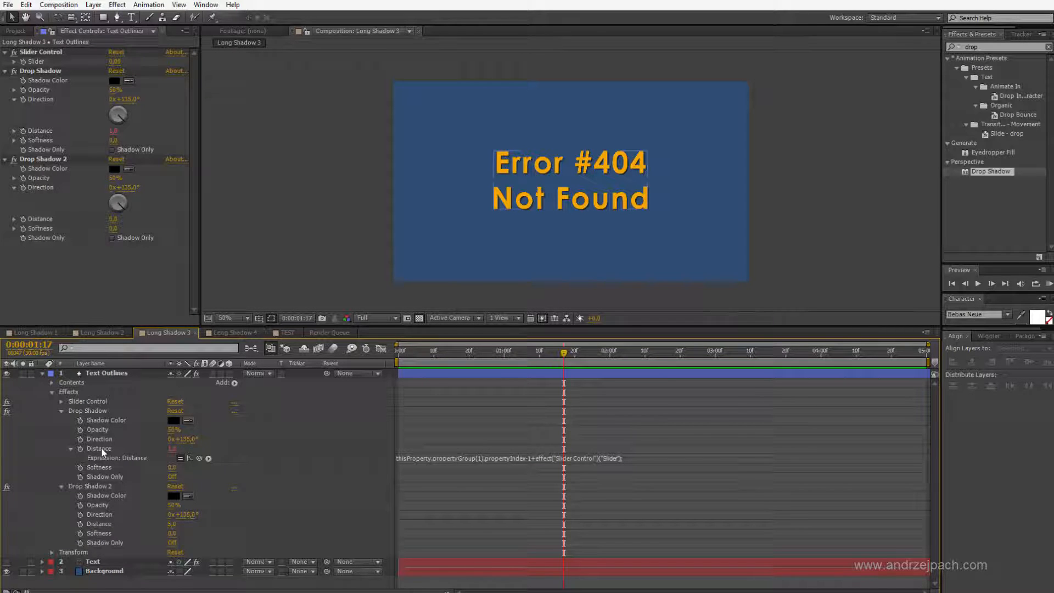
left_click(99, 524)
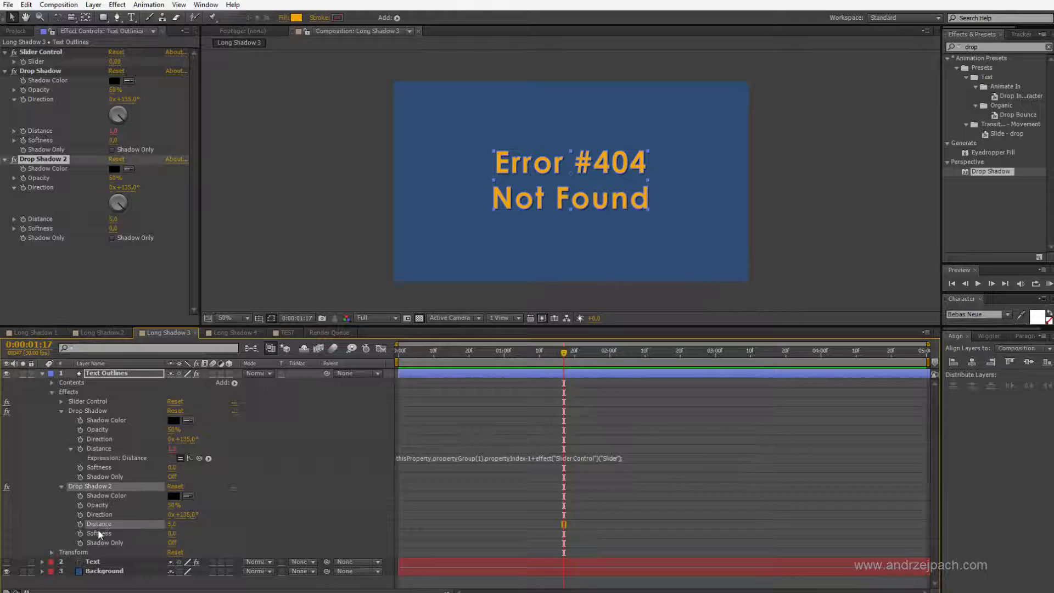
left_click(80, 525, "alt")
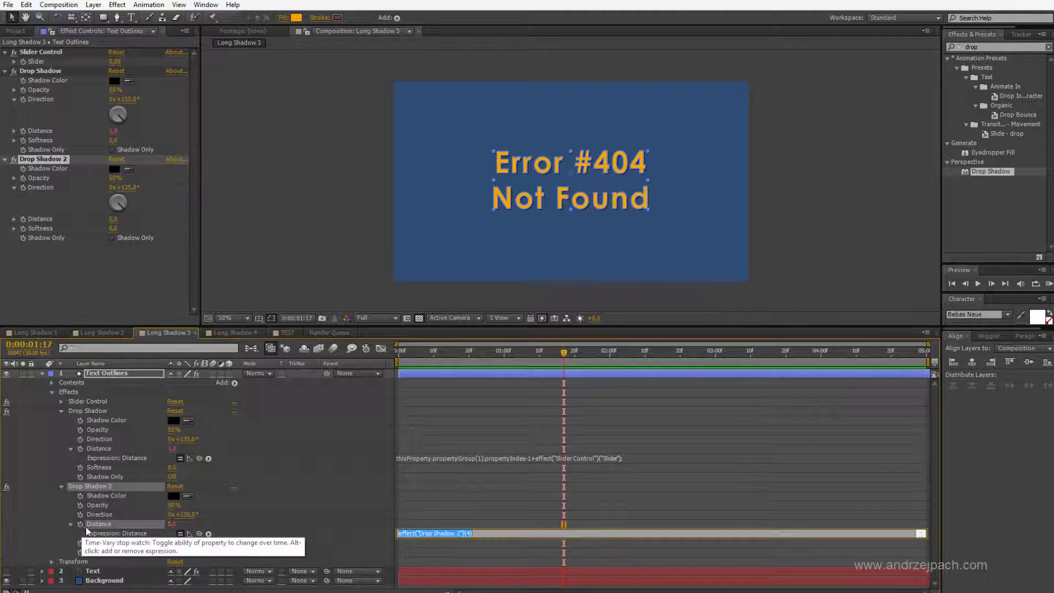
type("thisProperty.propertyGroup(1).propertyIndex-1+effect(\"Slider Control\")(\"Slider\");")
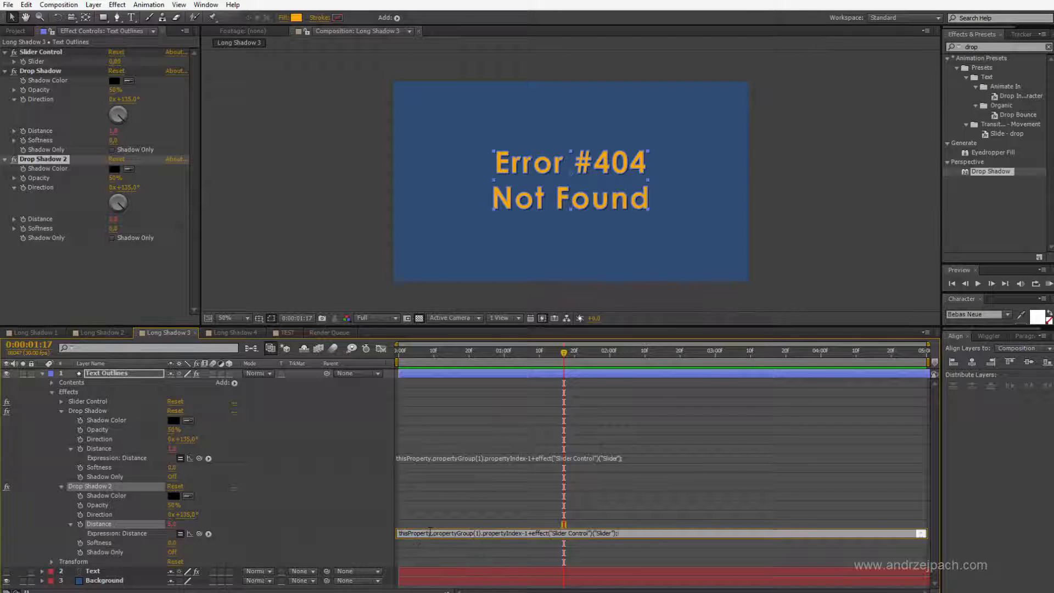
left_click(428, 519)
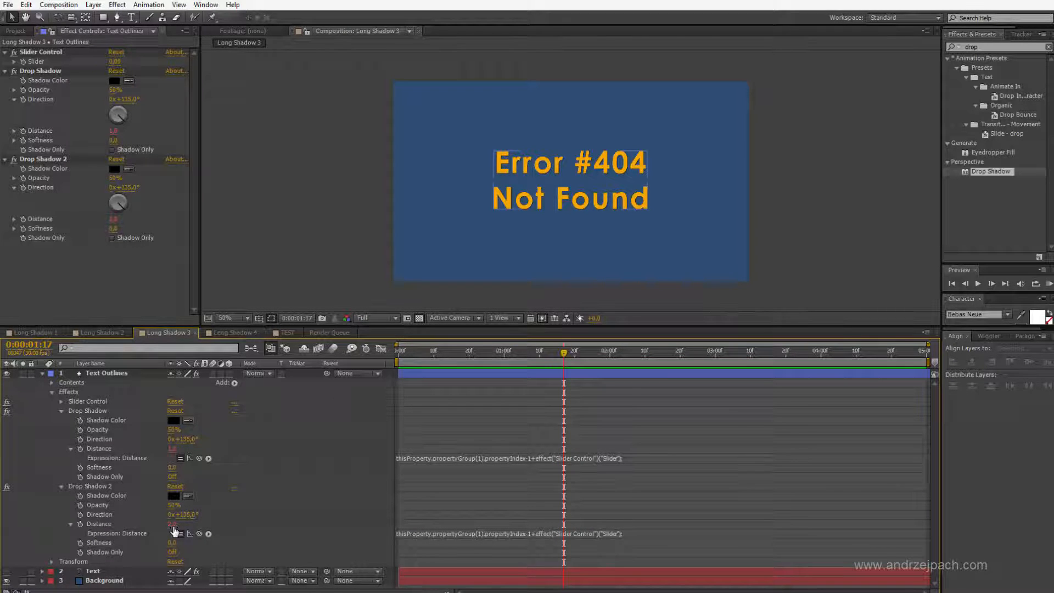
Duplicate Drop Shadow 2 with Ctrl+D, then delete the extra Drop Shadow 3.
left_click(49, 159)
key("ctrl+d")
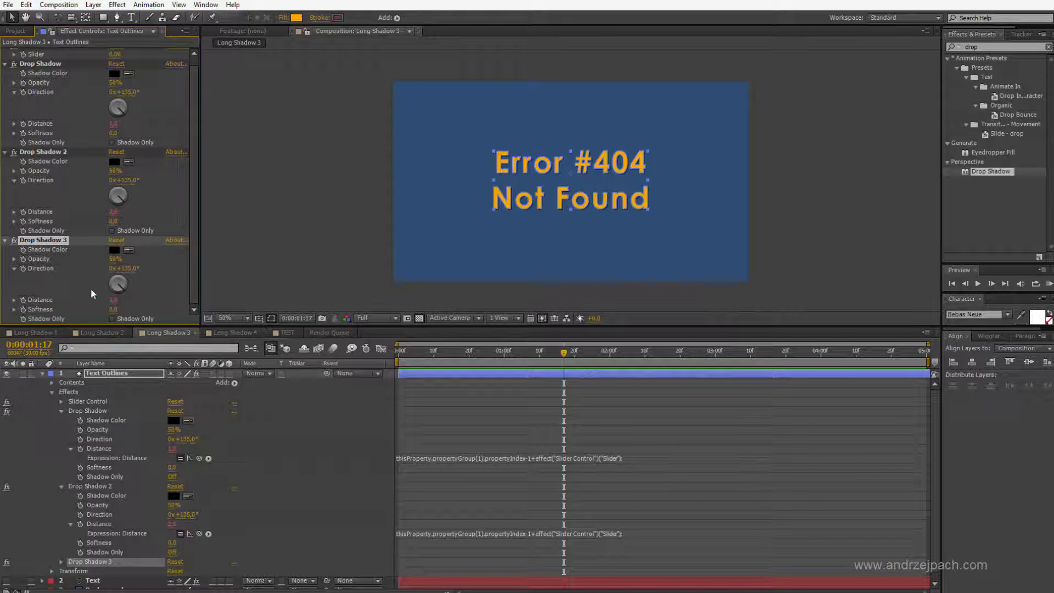
key("Delete")
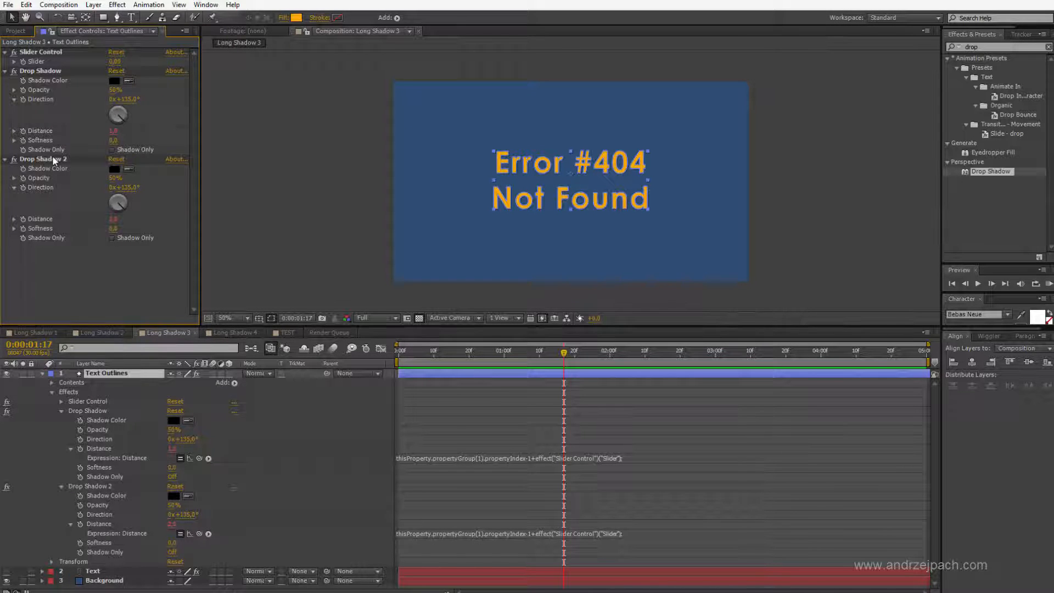
Pick-whip Drop Shadow 2's Direction to the first Drop Shadow's Direction and commit the expression.
left_click_drag(118, 114, 124, 105)
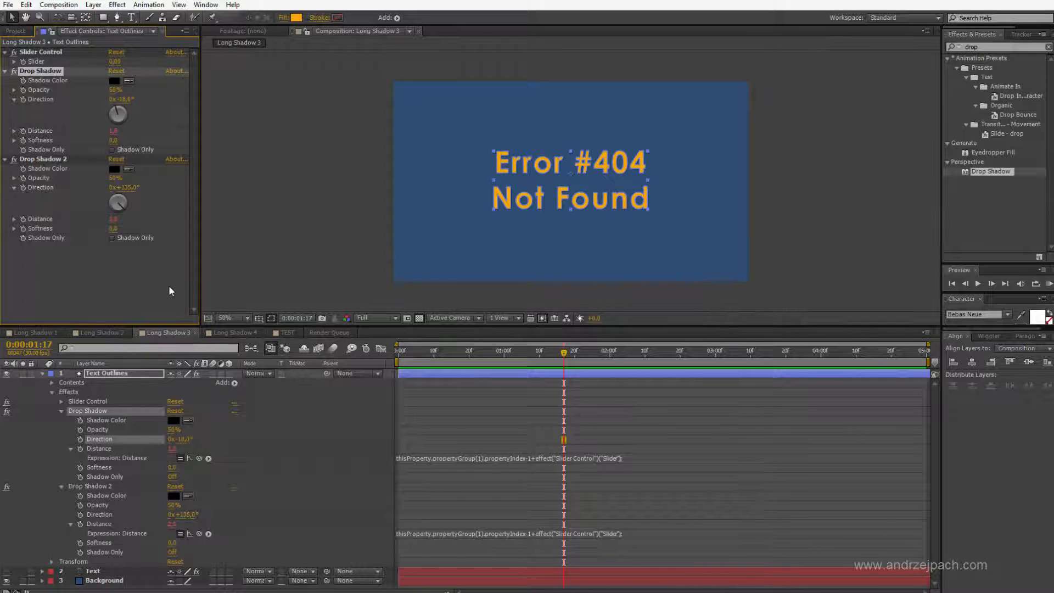
key("ctrl+z")
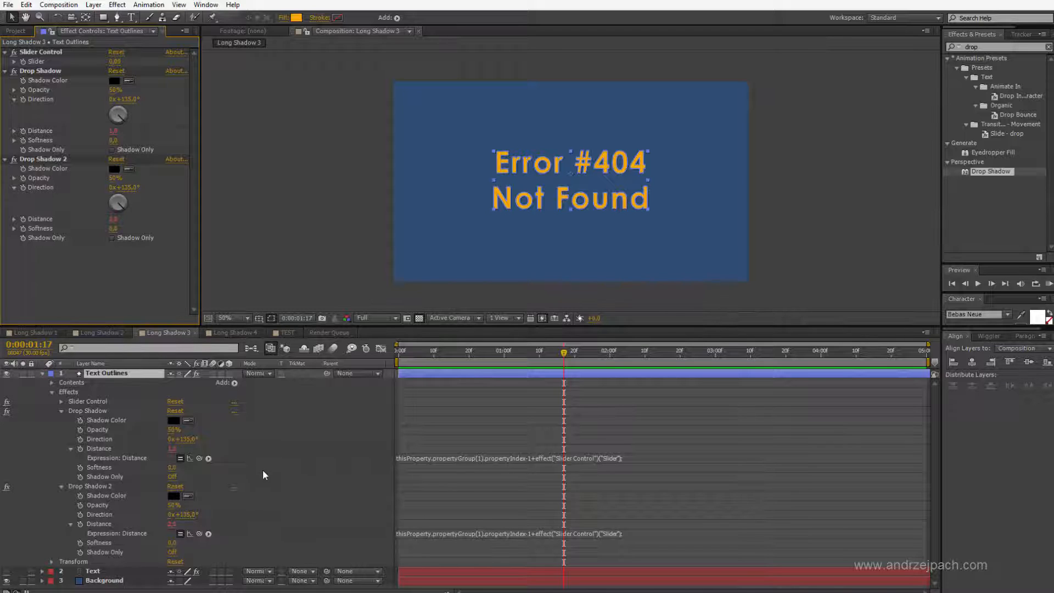
left_click(109, 515)
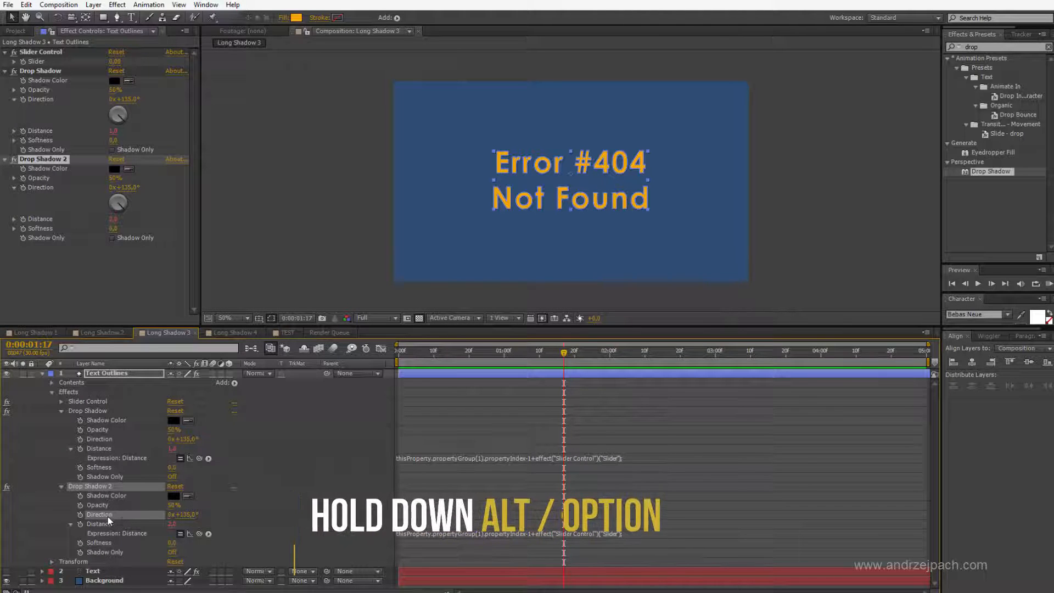
left_click(81, 516, "alt")
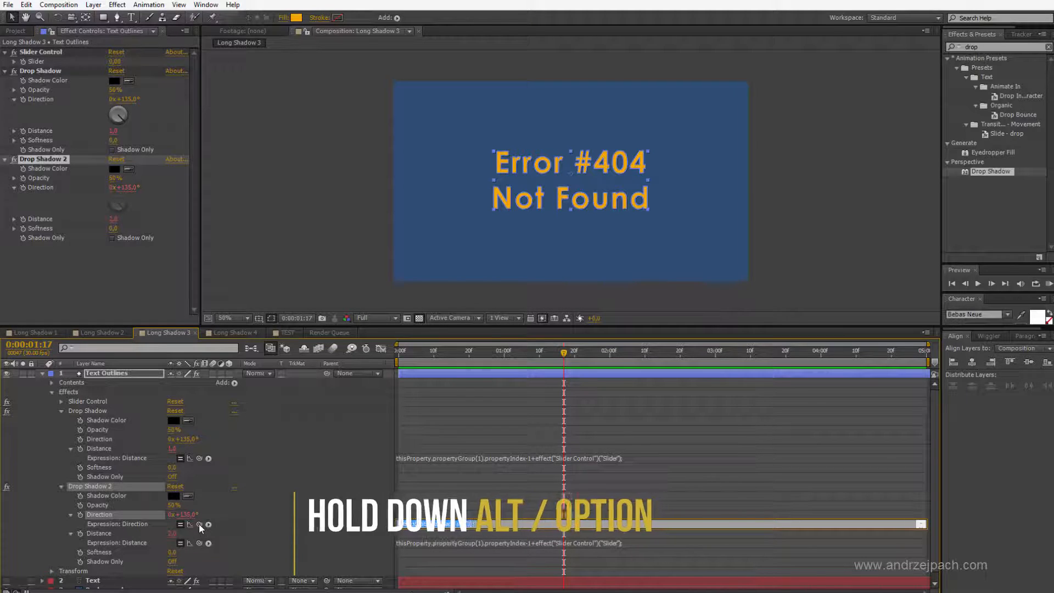
left_click_drag(200, 523, 41, 98)
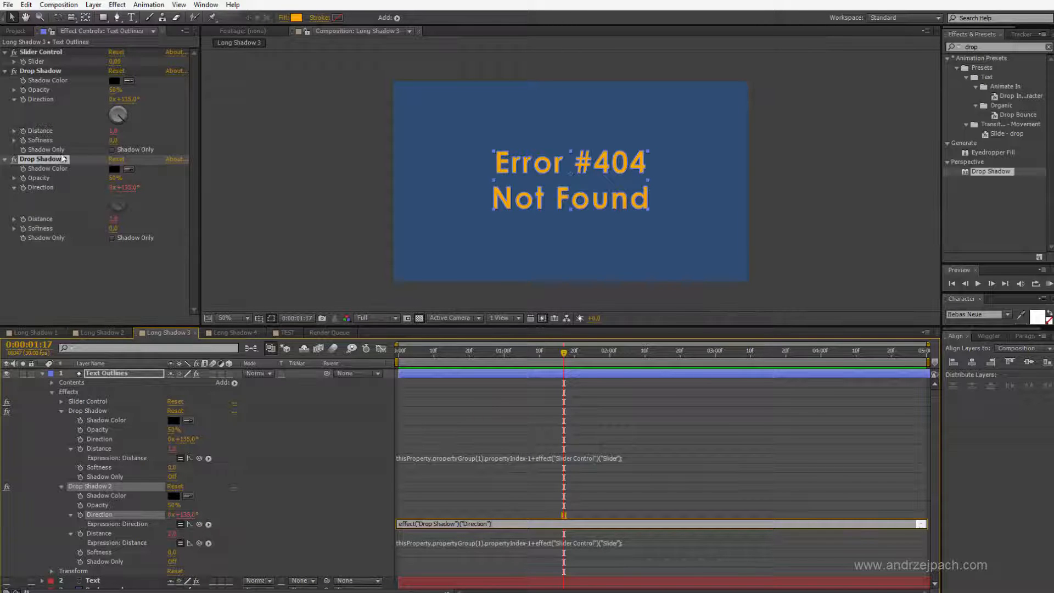
left_click(136, 287)
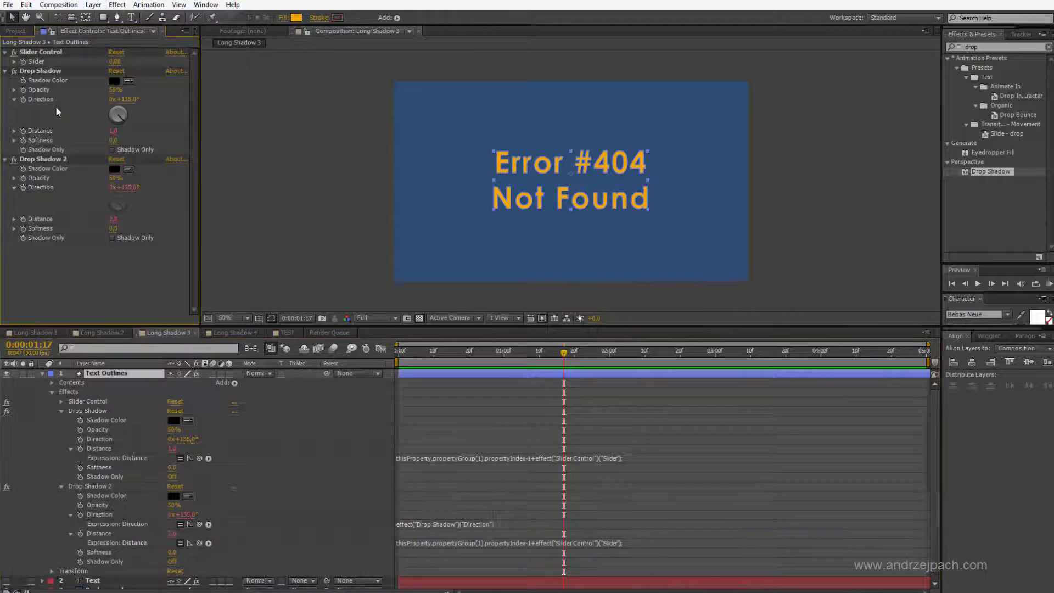
Rotate the first shadow's Direction dial to 202° to confirm the link, then collapse Drop Shadow 2.
left_click(42, 71)
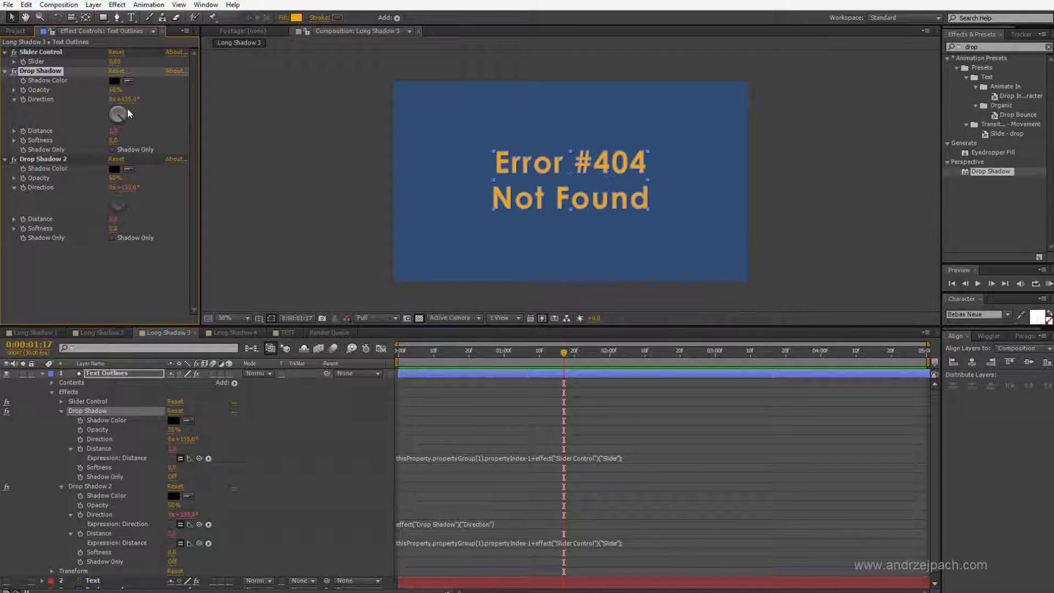
mouse_move(119, 113)
left_mouse_down()
mouse_move(144, 98)
mouse_move(147, 109)
left_mouse_up()
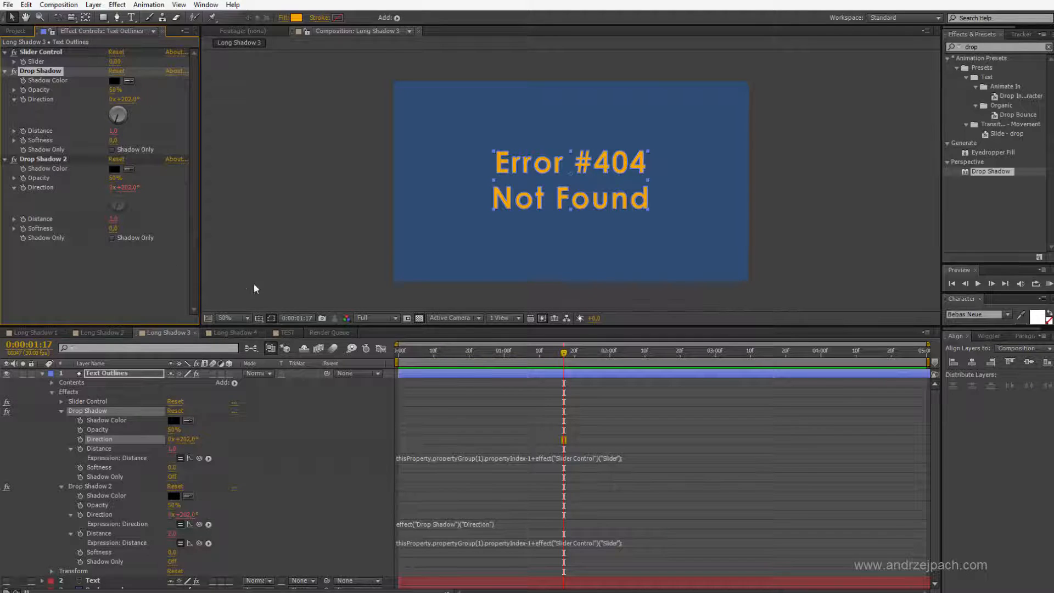
left_click(13, 159)
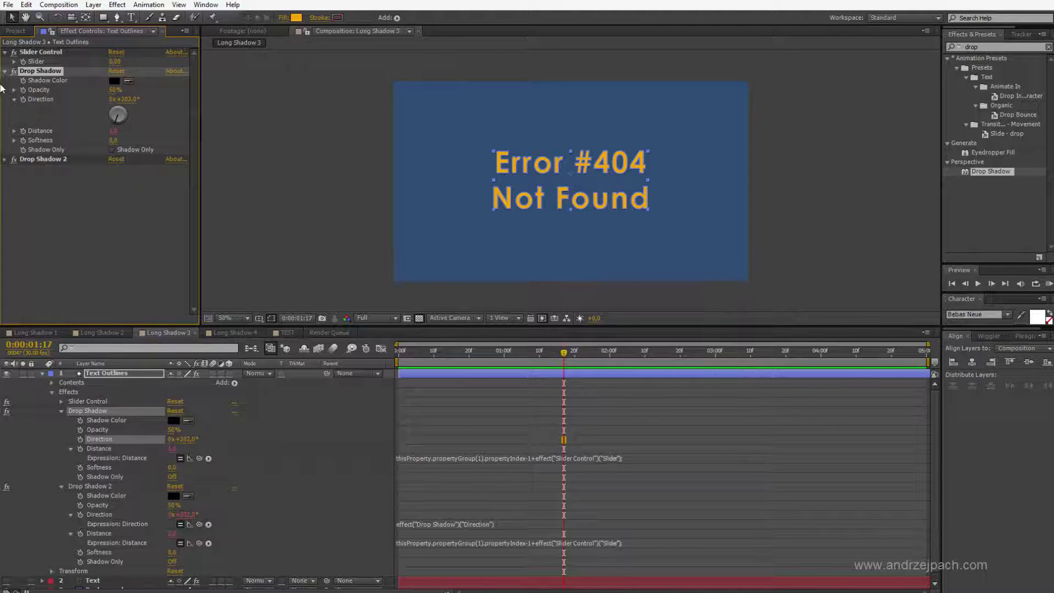
Duplicate Drop Shadow 2 with Ctrl+D into about thirty copies for a long streaky shadow.
left_click(50, 161)
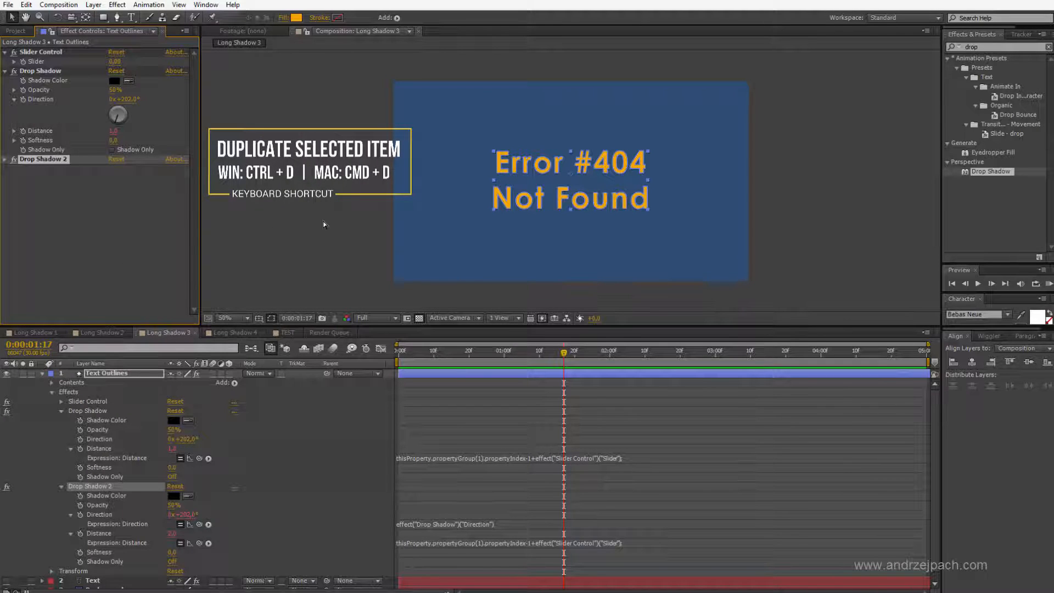
key("ctrl+d")
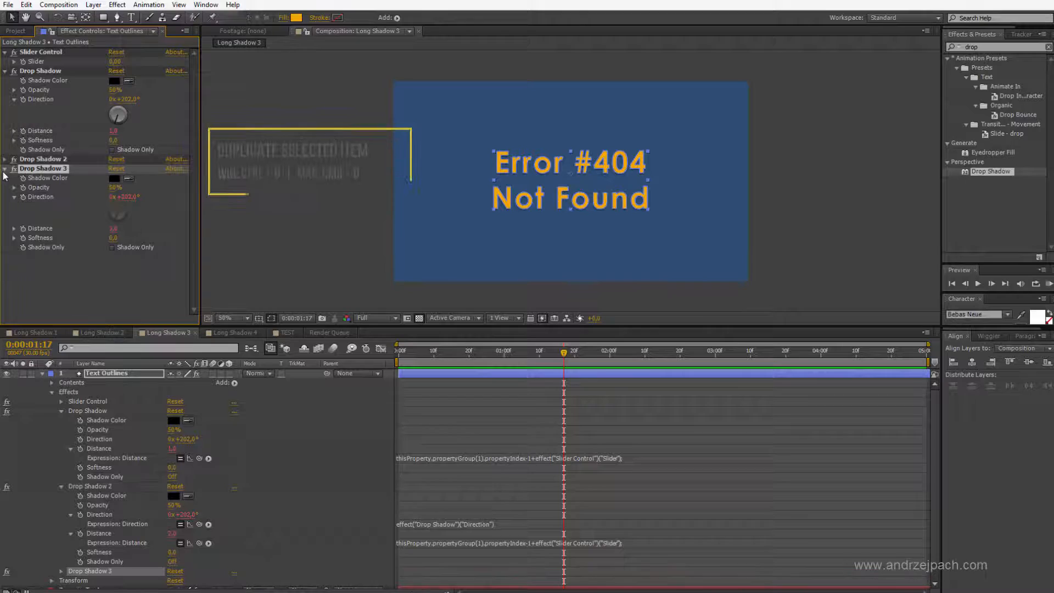
key("ctrl+d")
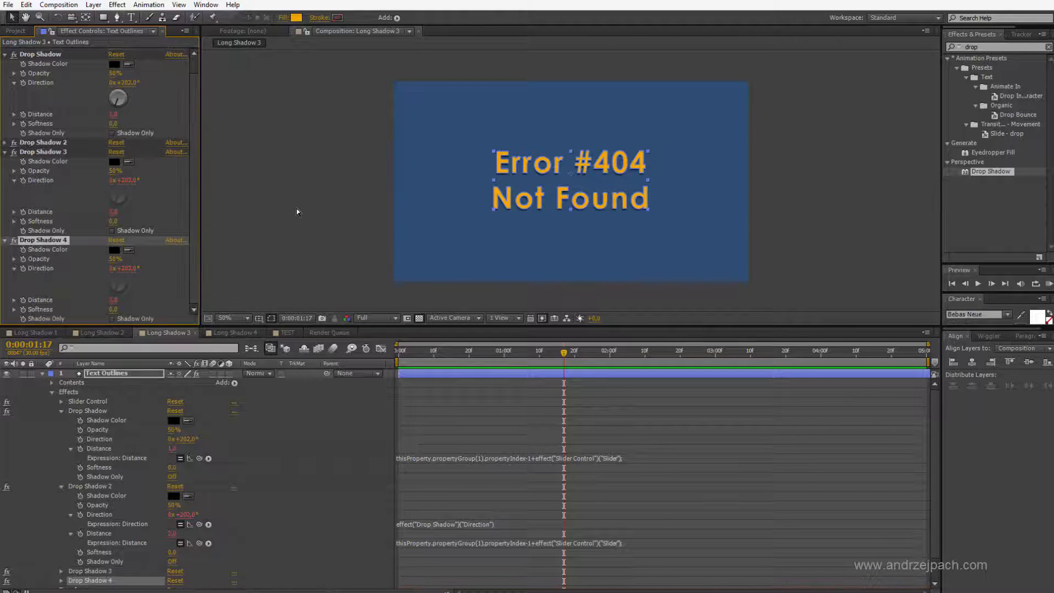
key("ctrl+d")
key("ctrl+d")
key("ctrl+d")
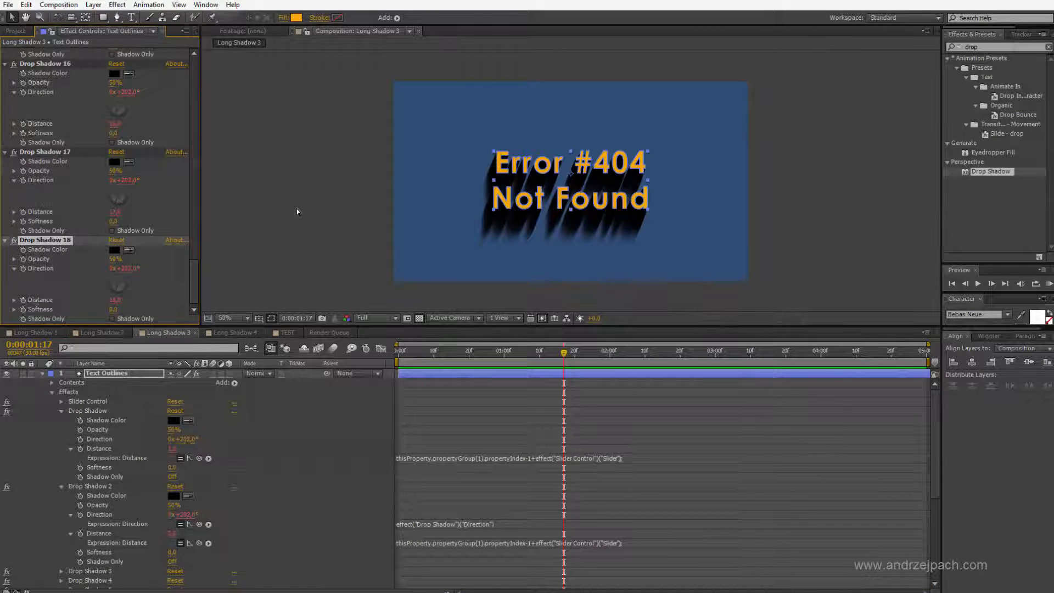
key("ctrl+d")
key("ctrl+d")
key("ctrl+d")
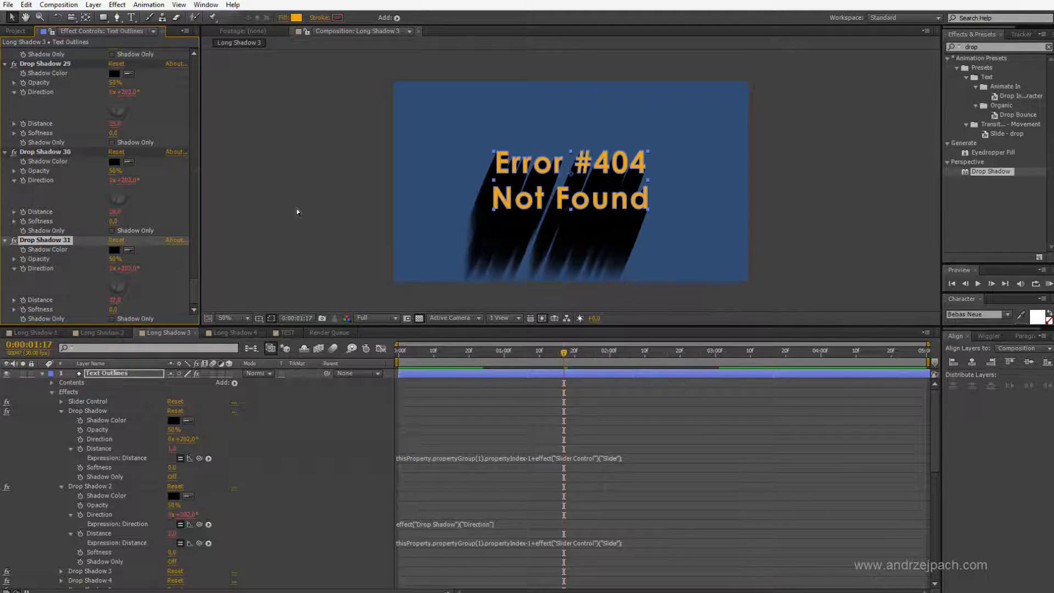
scroll(297, 208, "up", 10)
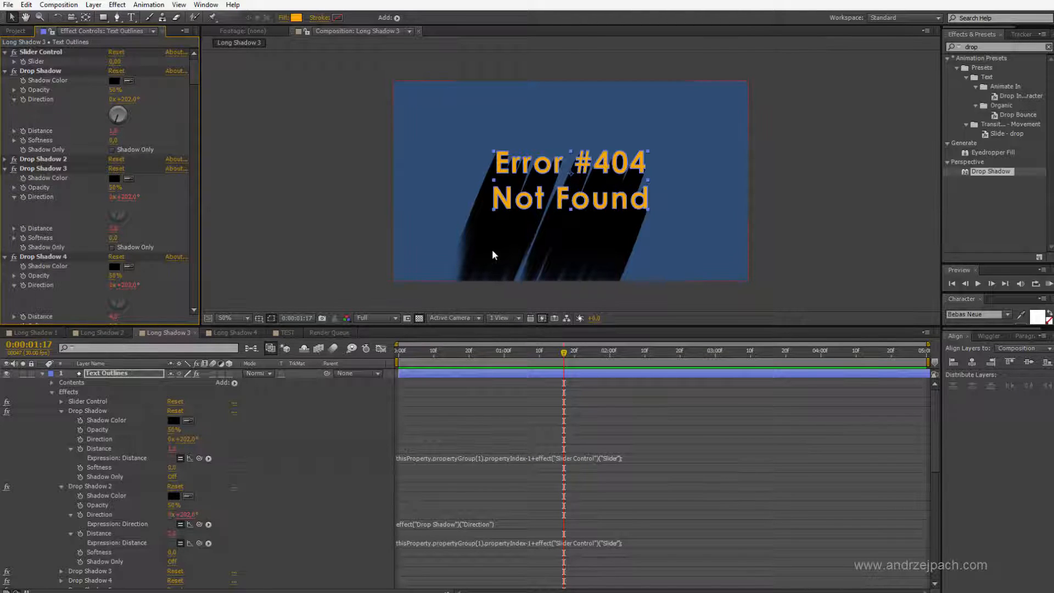
mouse_move(195, 74)
left_mouse_down()
mouse_move(195, 305)
mouse_move(193, 66)
left_mouse_up()
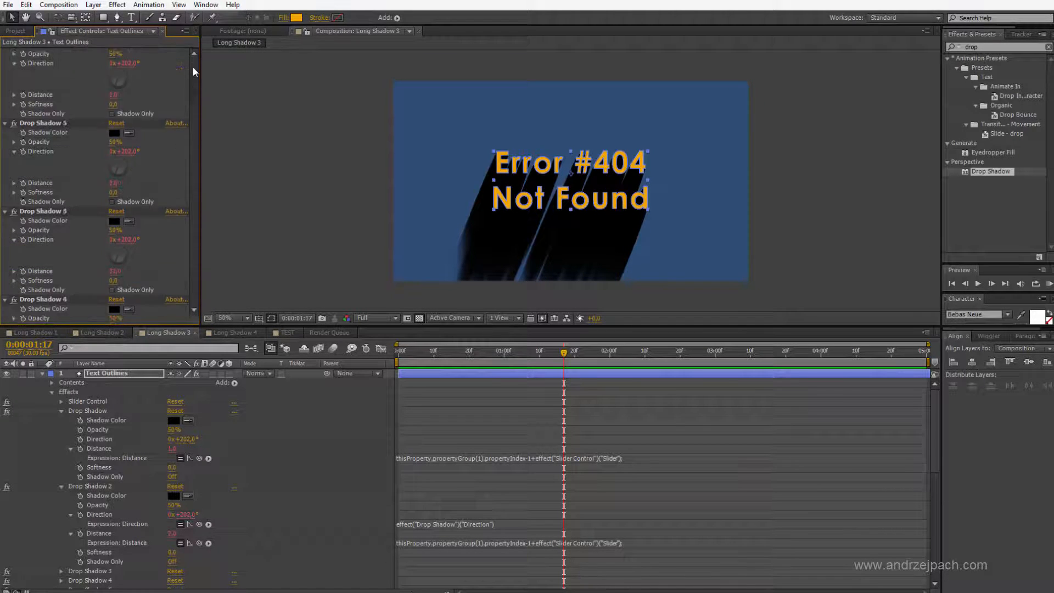
Delete every Drop Shadow copy after the second and set the first to 100% opacity.
left_click(43, 169)
key("Delete")
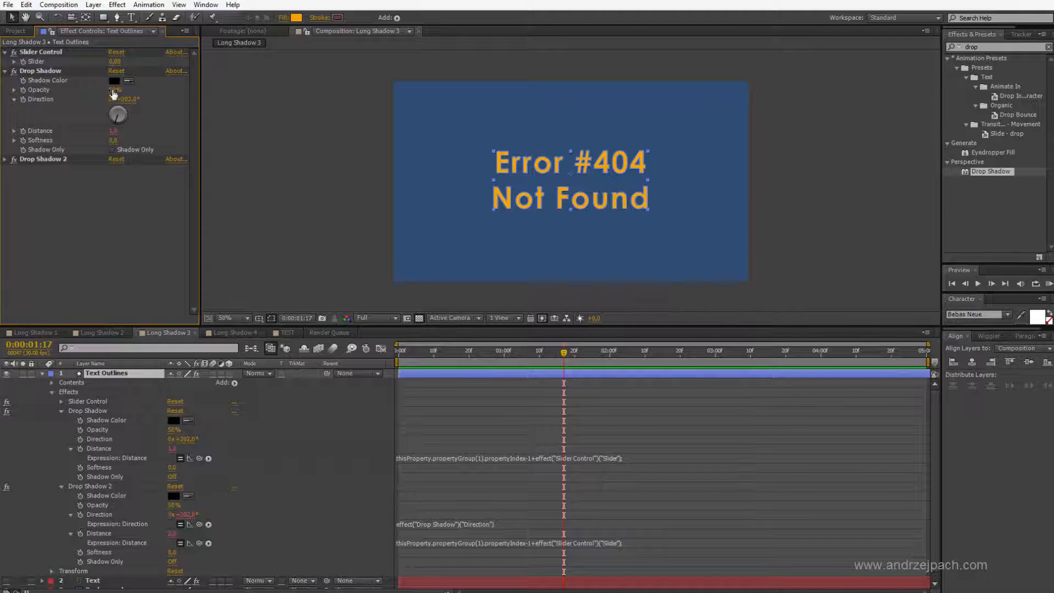
left_click(40, 70)
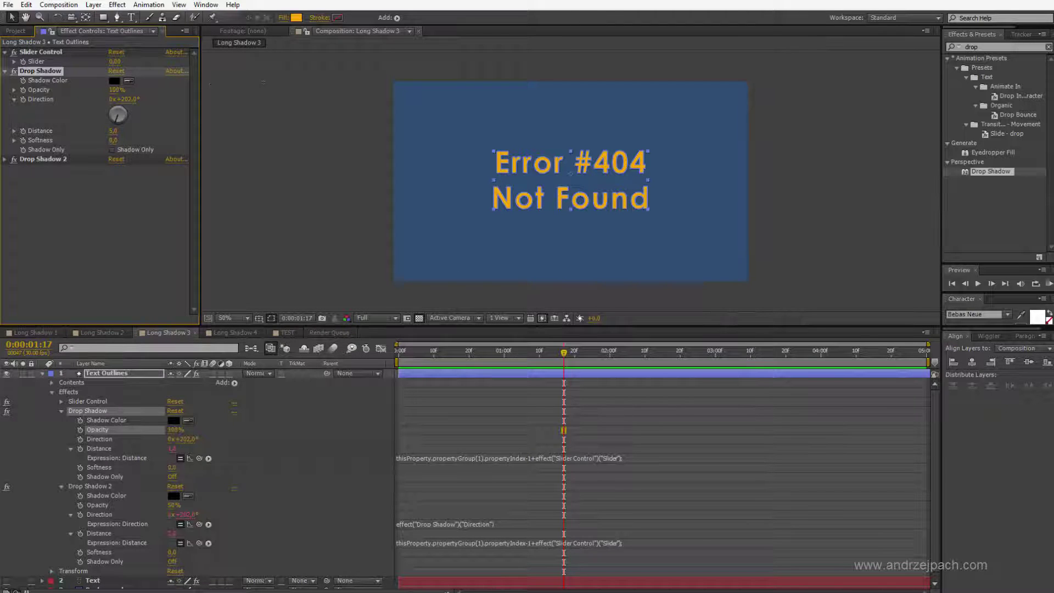
left_click(6, 160)
Set Drop Shadow 2 to 100% opacity and select it ready for duplicating.
left_click(114, 181)
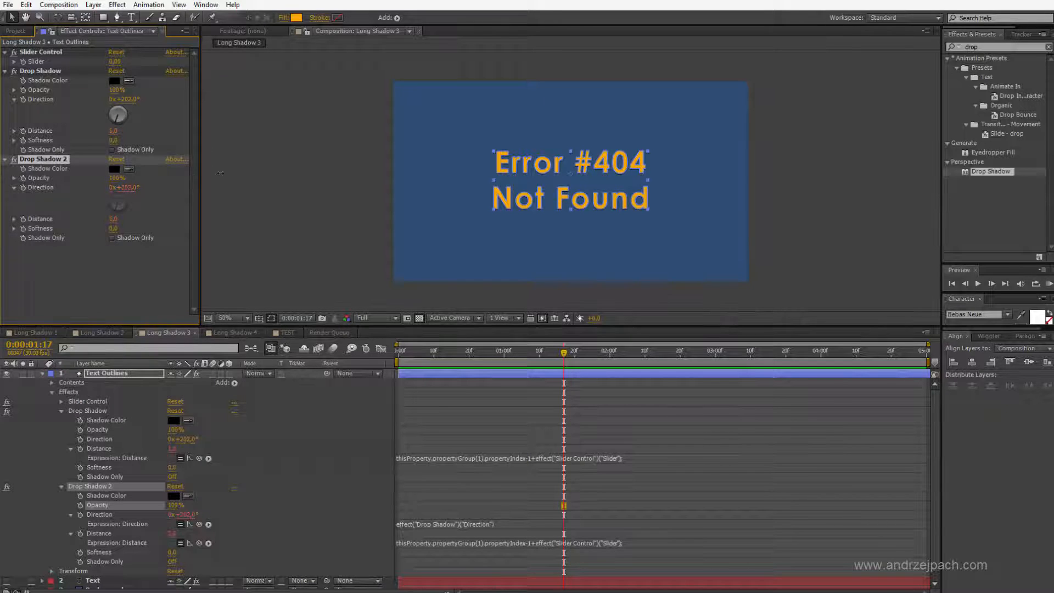
left_click(6, 160)
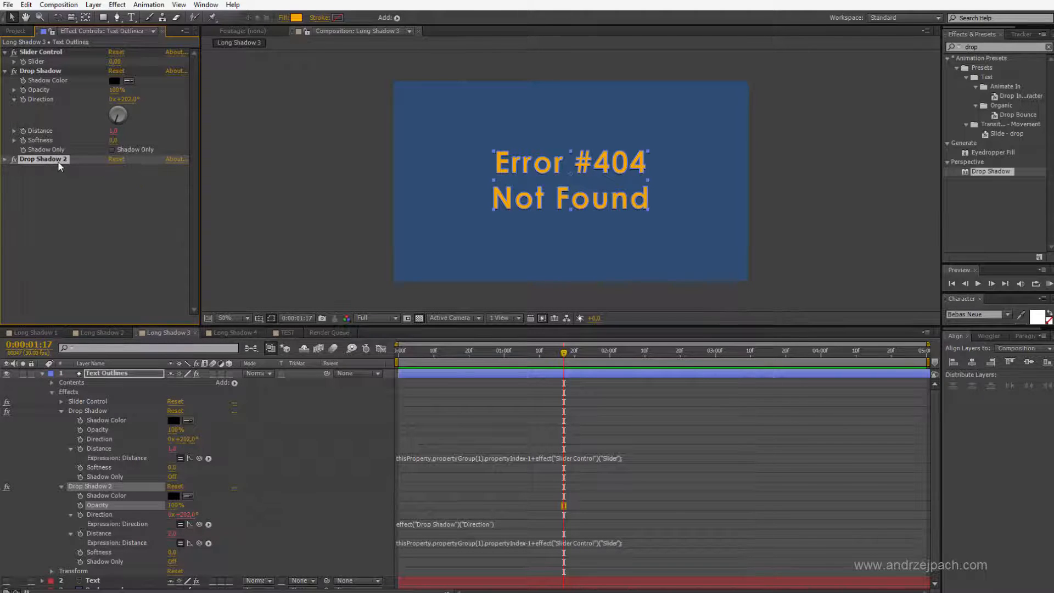
left_click(77, 211)
left_click(45, 158)
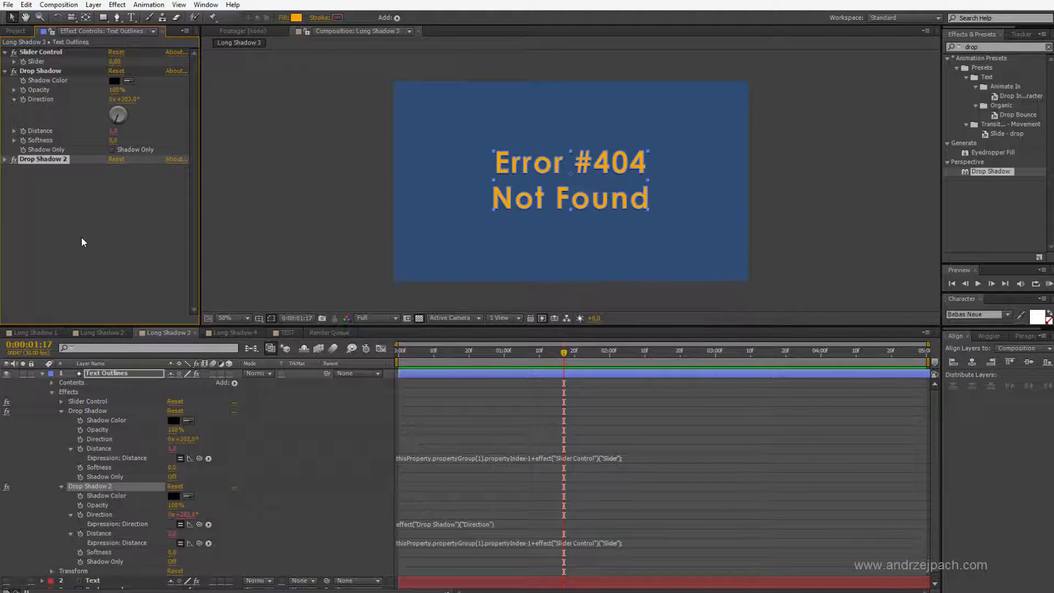
Duplicate Drop Shadow 2 repeatedly until the copies run up to Drop Shadow 40.
key("ctrl+d")
key("ctrl+d")
key("ctrl+d")
key("ctrl+d")
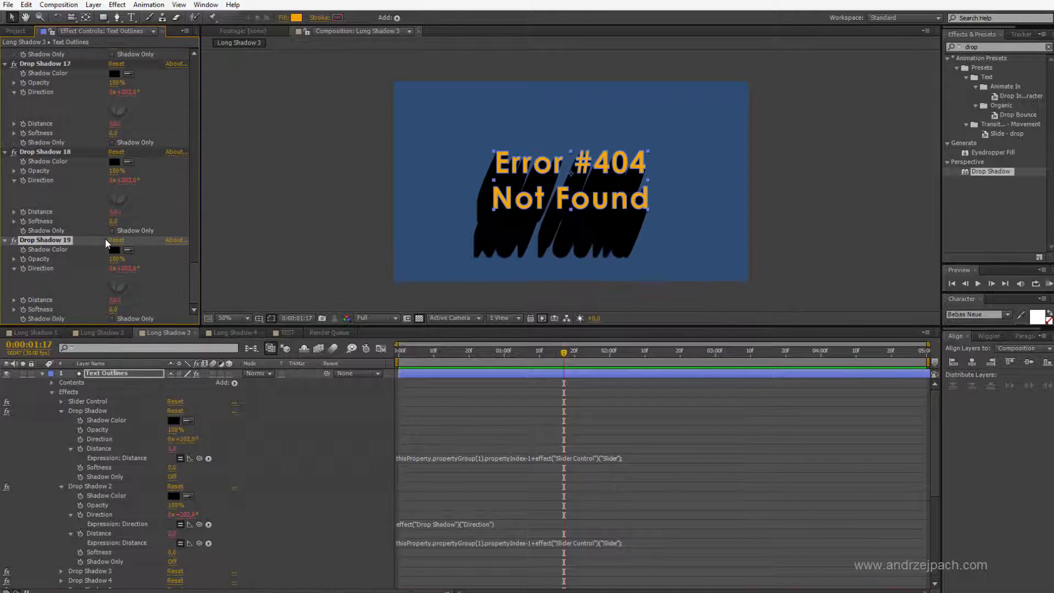
key("ctrl+d")
key("ctrl+d")
key("ctrl+d")
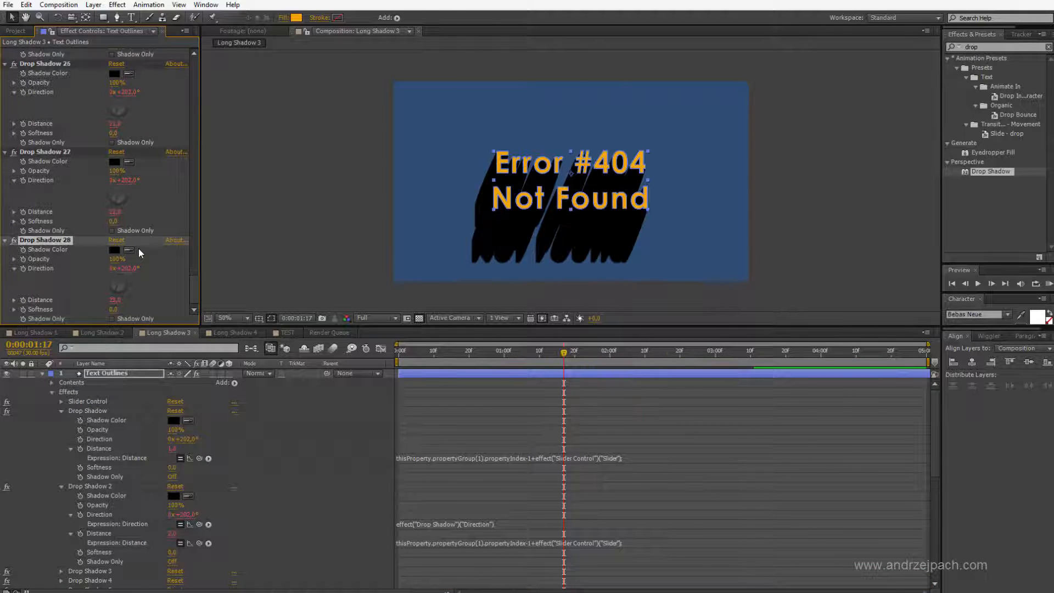
key("ctrl+d")
key("ctrl+d")
key("ctrl+d")
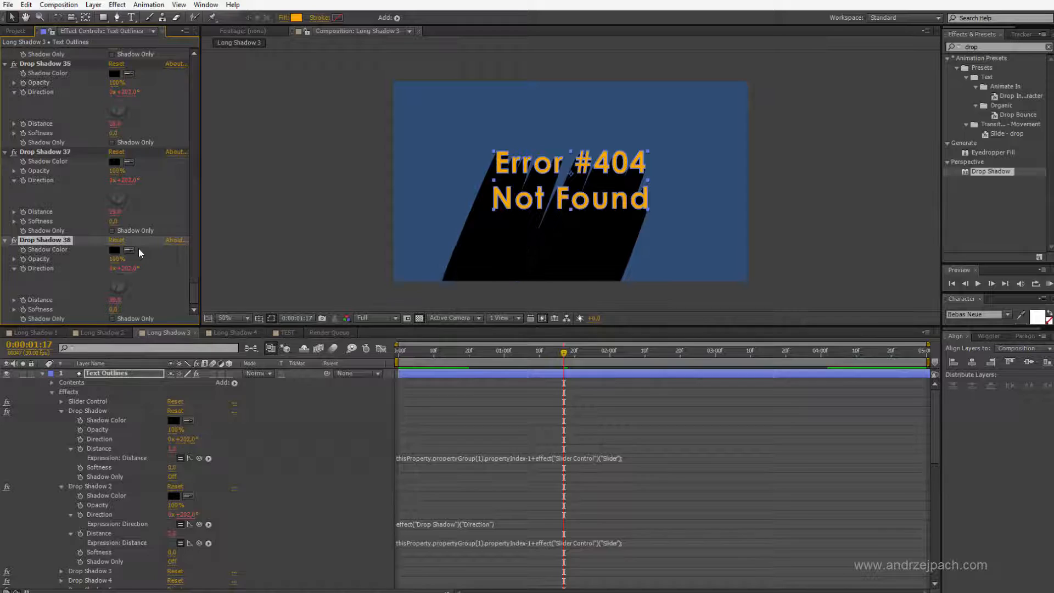
key("ctrl+d")
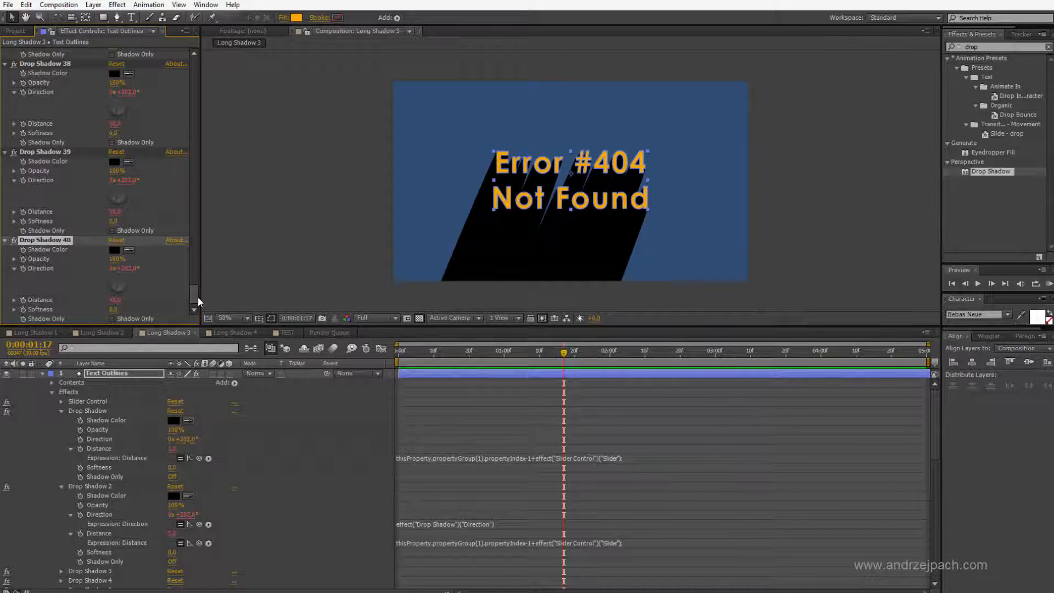
left_click_drag(197, 297, 195, 58)
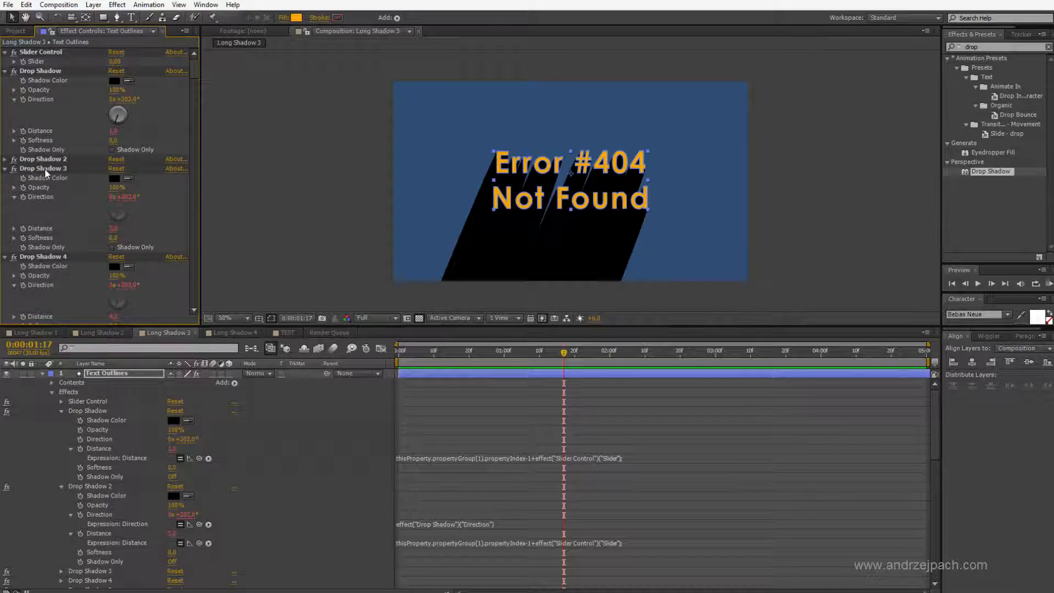
Select Drop Shadow 3 through Drop Shadow 40 and collapse them into a compact list.
left_click(44, 167)
left_click(45, 256, "shift")
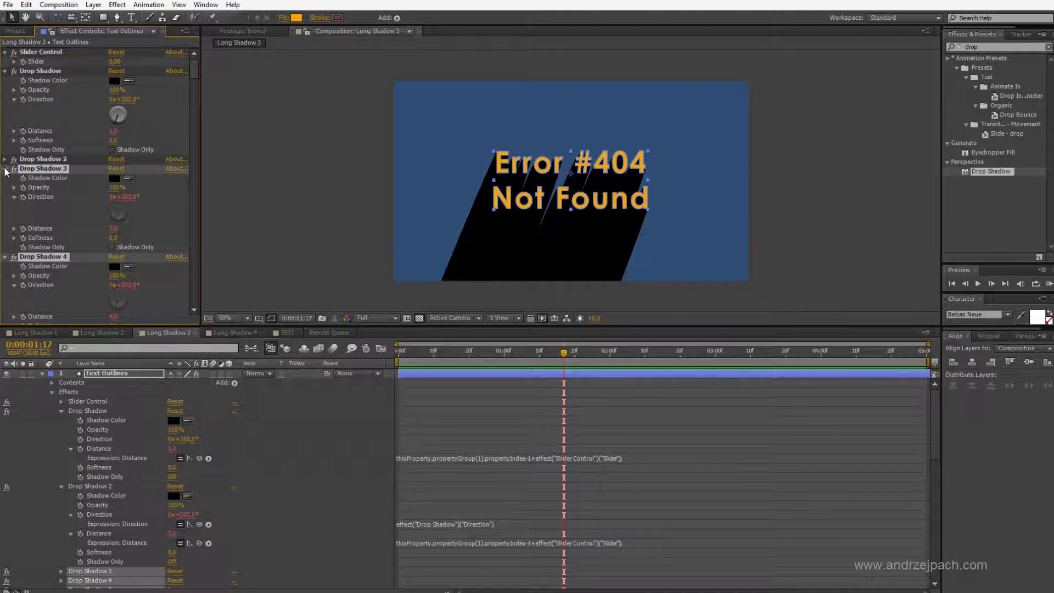
left_click(7, 170)
left_click(45, 168)
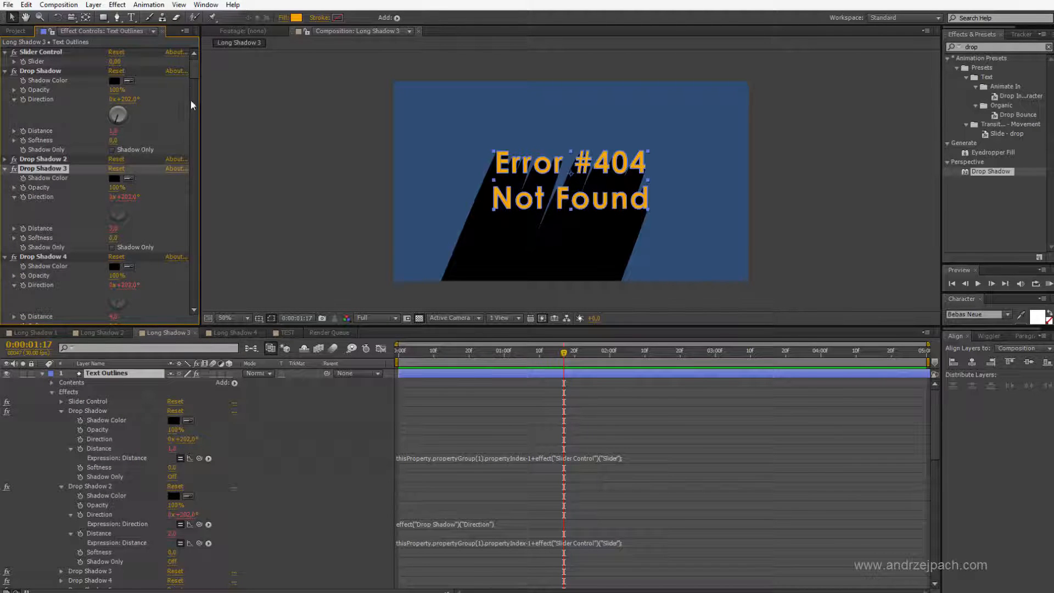
left_click_drag(194, 58, 195, 297)
left_click(44, 239, "shift")
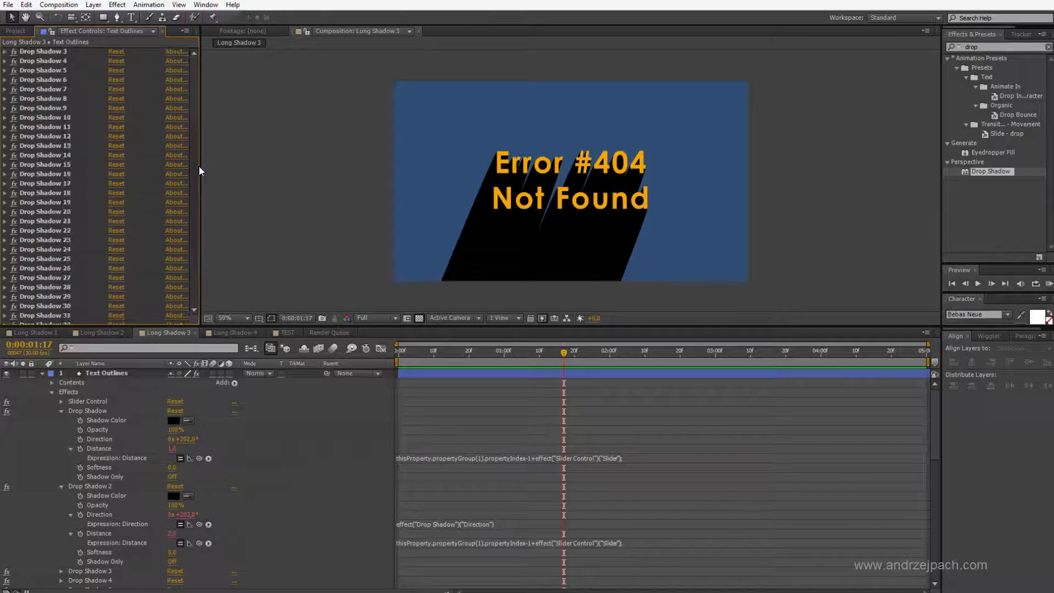
Scrub the Slider Control to shorten the long shadow down to almost nothing.
left_click_drag(194, 229, 194, 58)
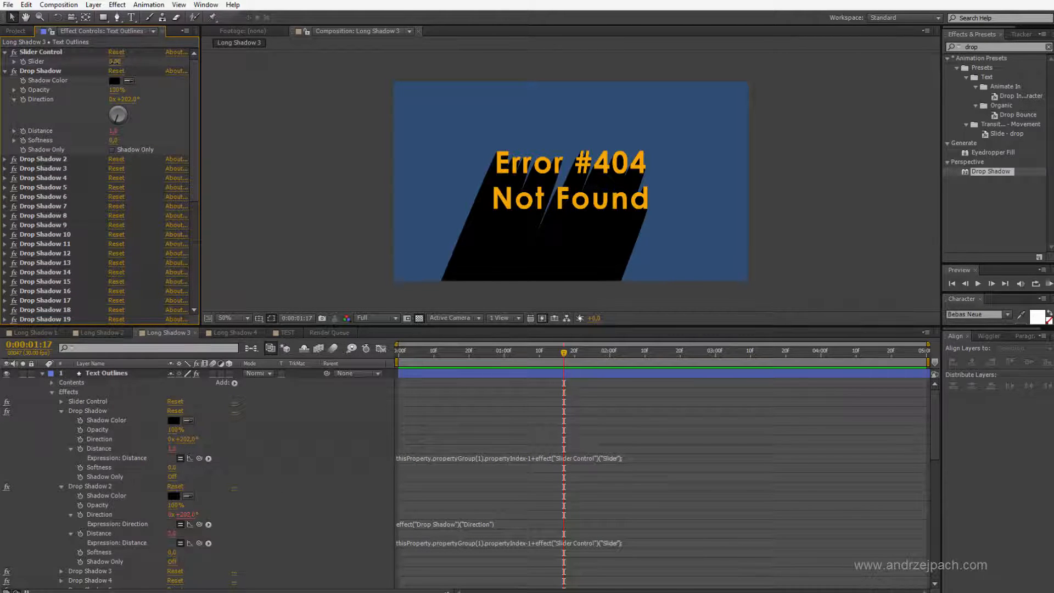
mouse_move(116, 62)
left_mouse_down()
mouse_move(99, 62)
mouse_move(113, 66)
left_mouse_up()
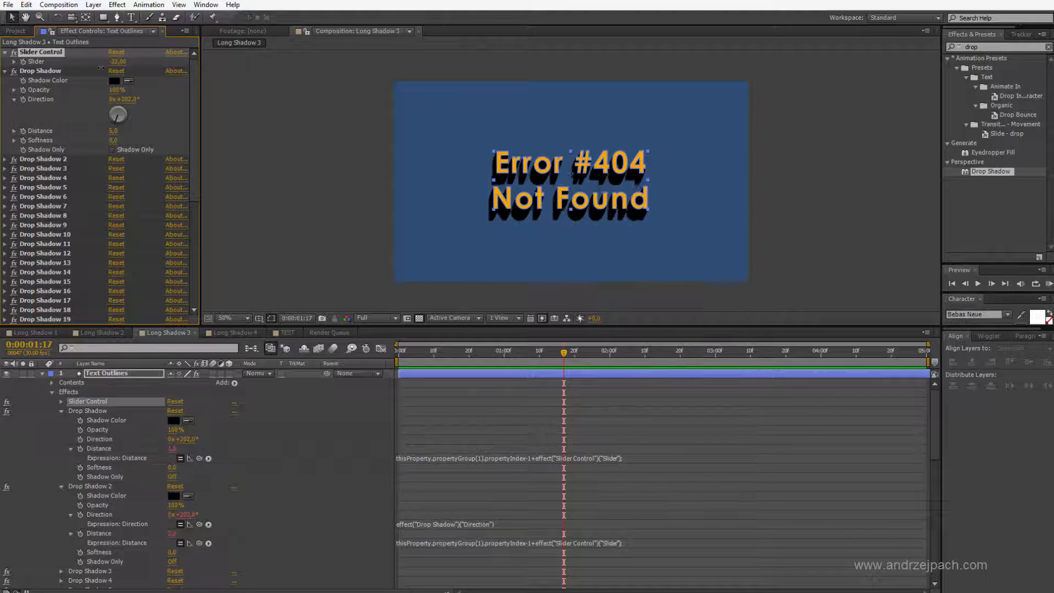
mouse_move(197, 132)
left_mouse_down()
mouse_move(194, 282)
mouse_move(195, 132)
left_mouse_up()
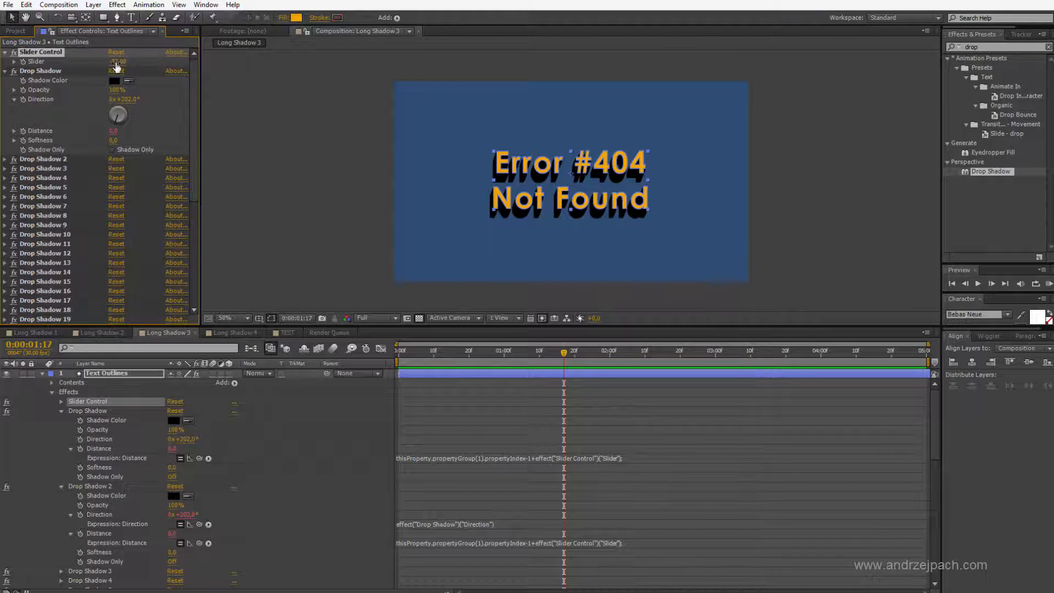
mouse_move(116, 64)
left_mouse_down()
mouse_move(99, 63)
mouse_move(143, 63)
mouse_move(124, 64)
left_mouse_up()
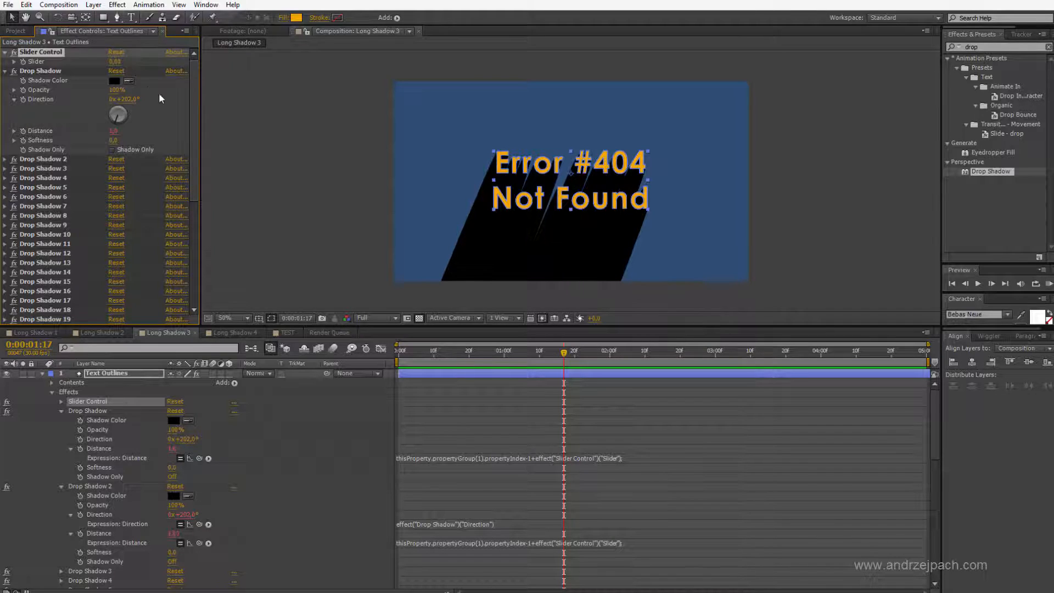
Rotate the first Drop Shadow's Direction to about 126° so the shadow falls lower right.
mouse_move(122, 122)
left_mouse_down()
mouse_move(128, 100)
mouse_move(128, 118)
mouse_move(116, 119)
left_mouse_up()
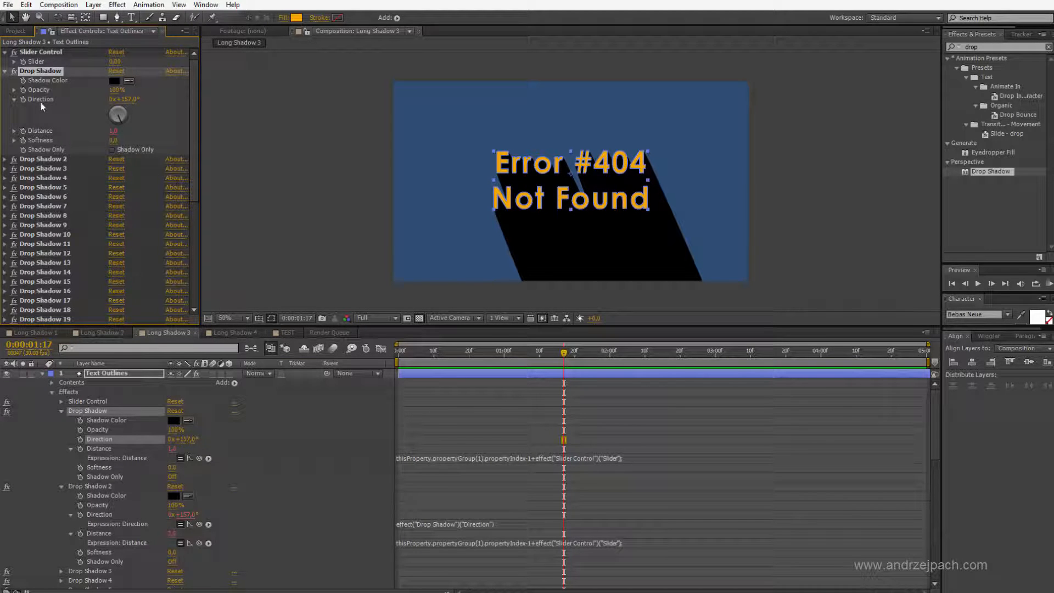
mouse_move(118, 113)
left_mouse_down()
mouse_move(124, 103)
mouse_move(123, 119)
left_mouse_up()
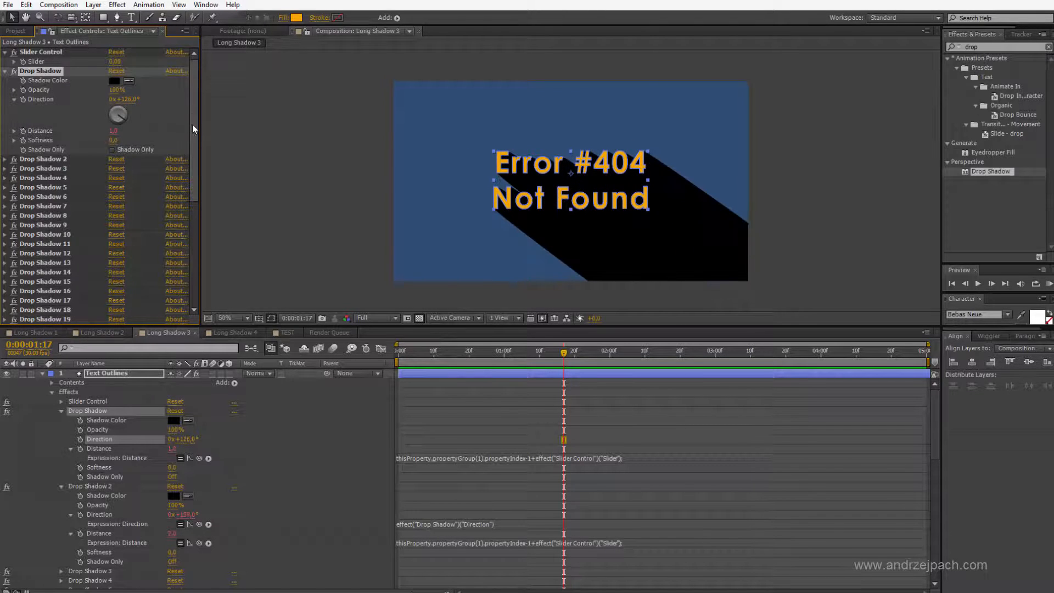
left_click_drag(193, 124, 194, 301)
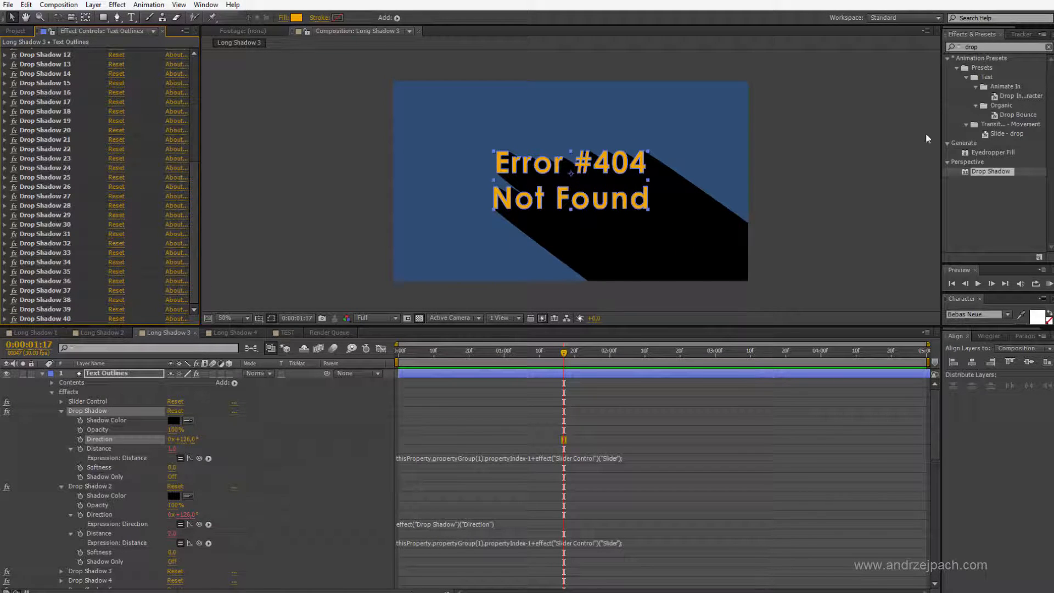
left_click(983, 47)
type("fi")
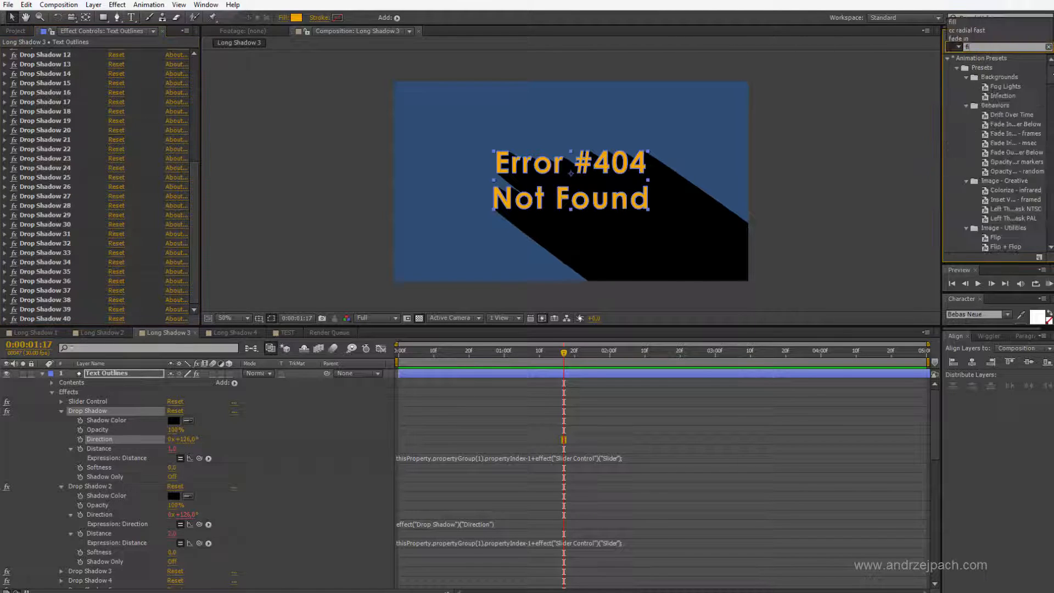
type("ll")
Apply a Fill effect and set its colour to dark blue.
double_click(976, 124)
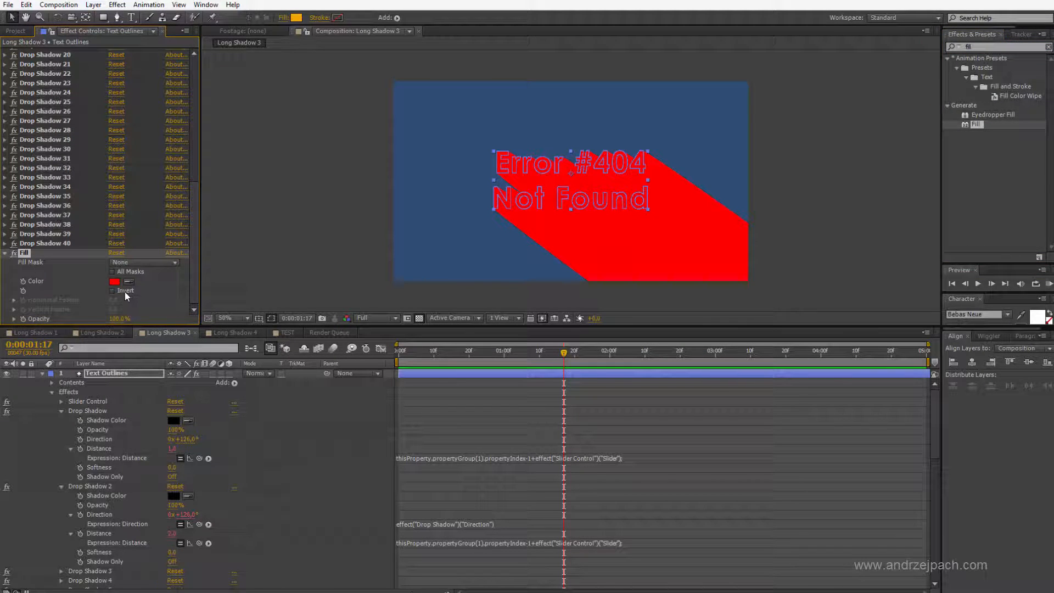
left_click(114, 282)
left_click_drag(239, 240, 305, 261)
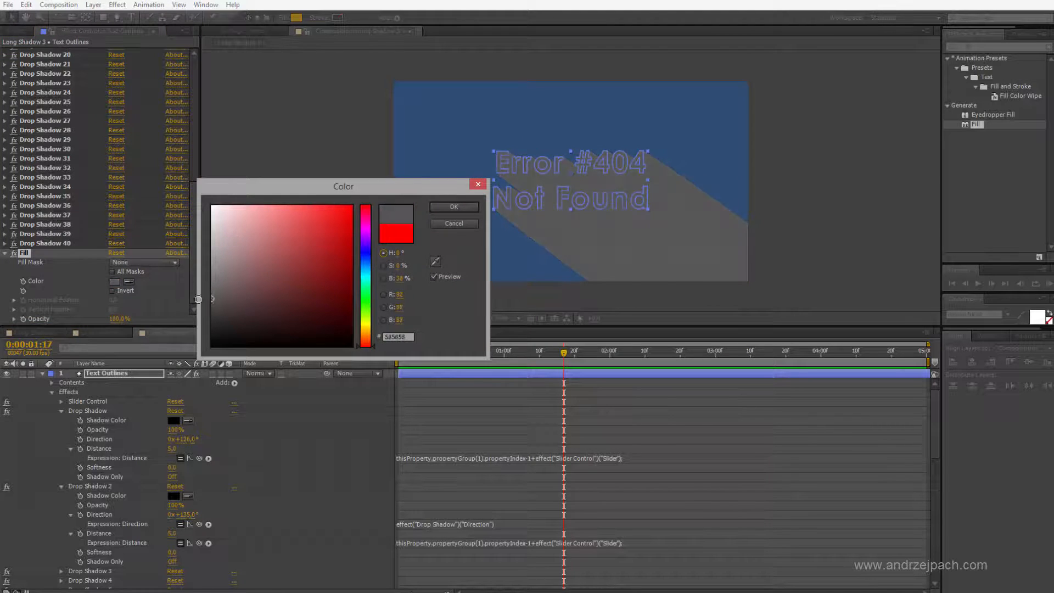
mouse_move(366, 220)
left_mouse_down()
mouse_move(366, 265)
mouse_move(301, 310)
left_mouse_up()
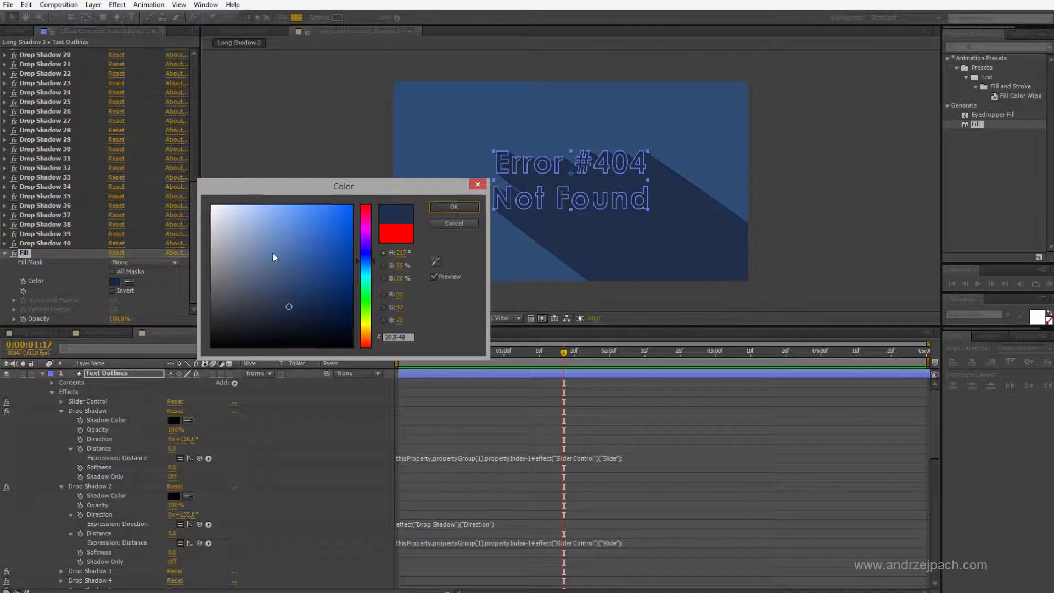
key("Return")
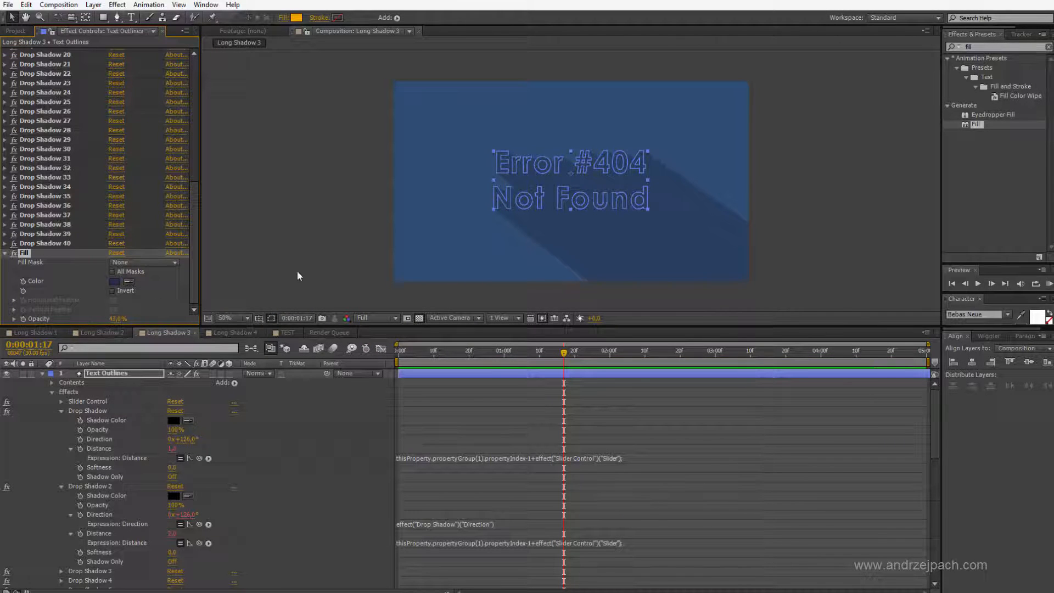
Apply CC Composite with RGB Only so the yellow lettering shows over the blue shadow.
double_click(980, 46)
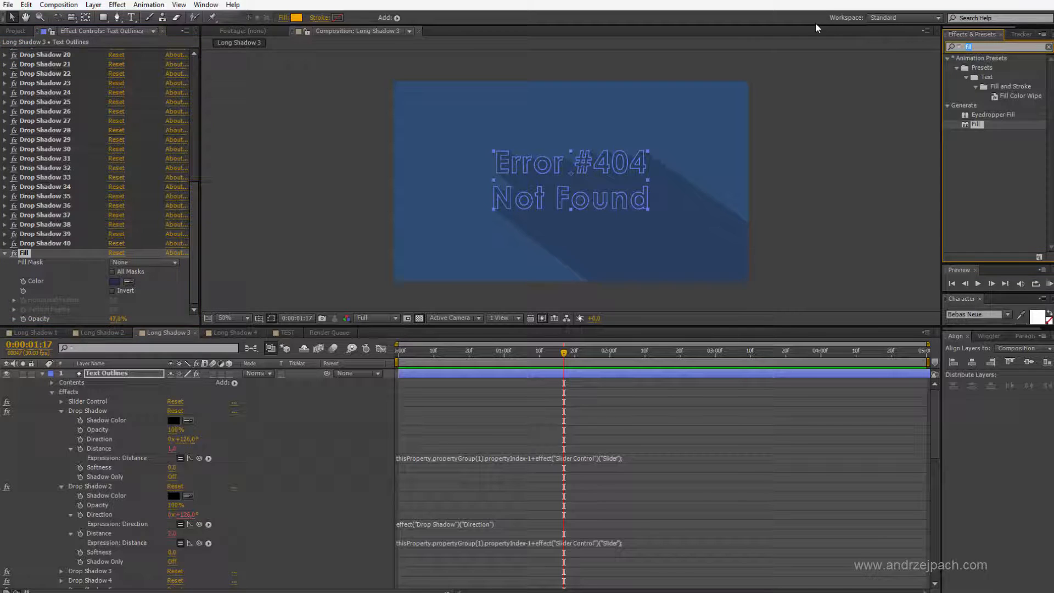
type("cc compo")
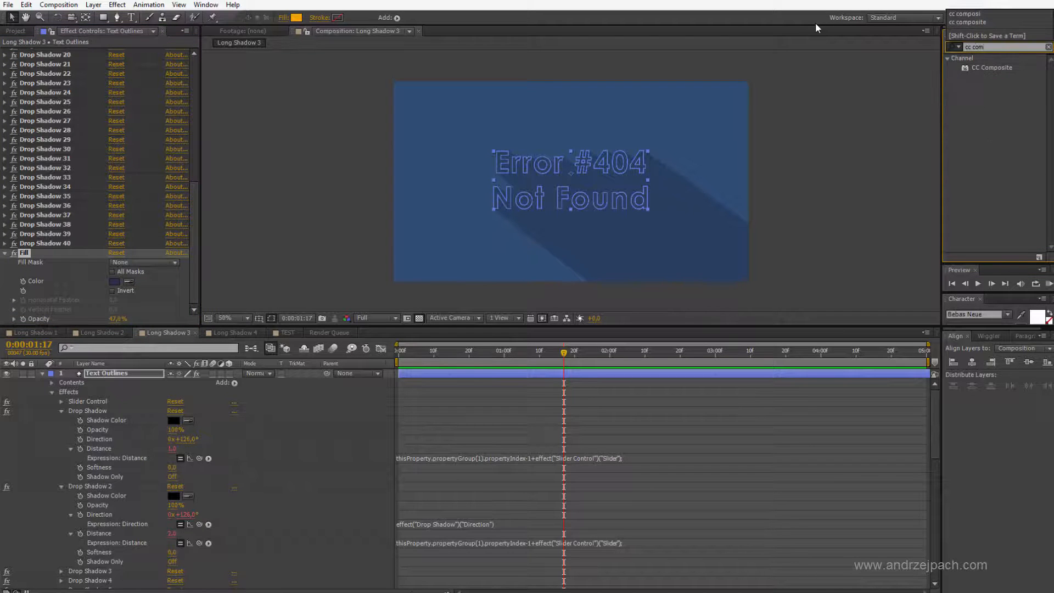
double_click(990, 67)
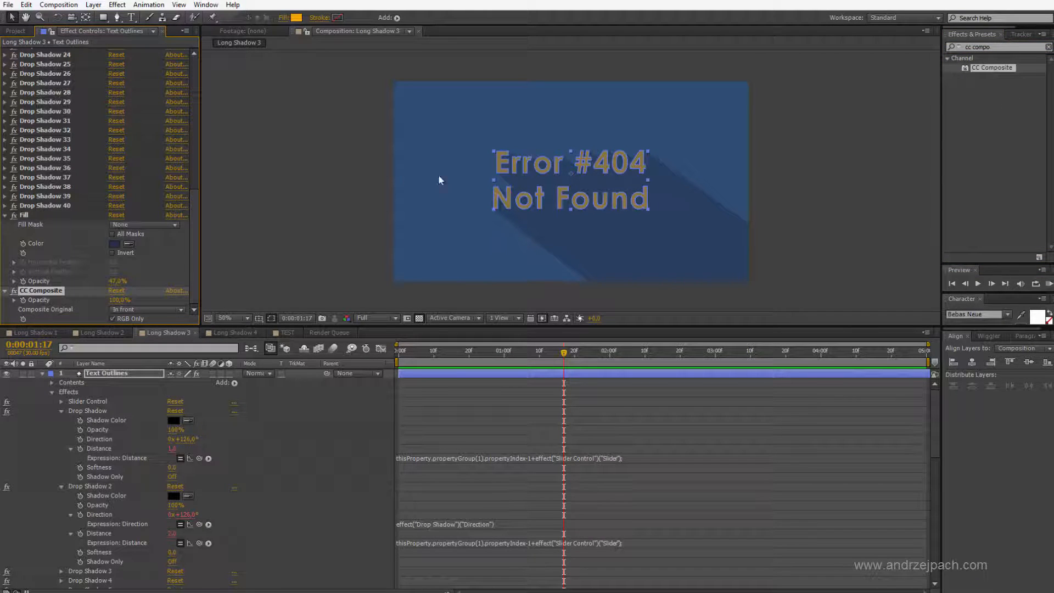
left_click(113, 319)
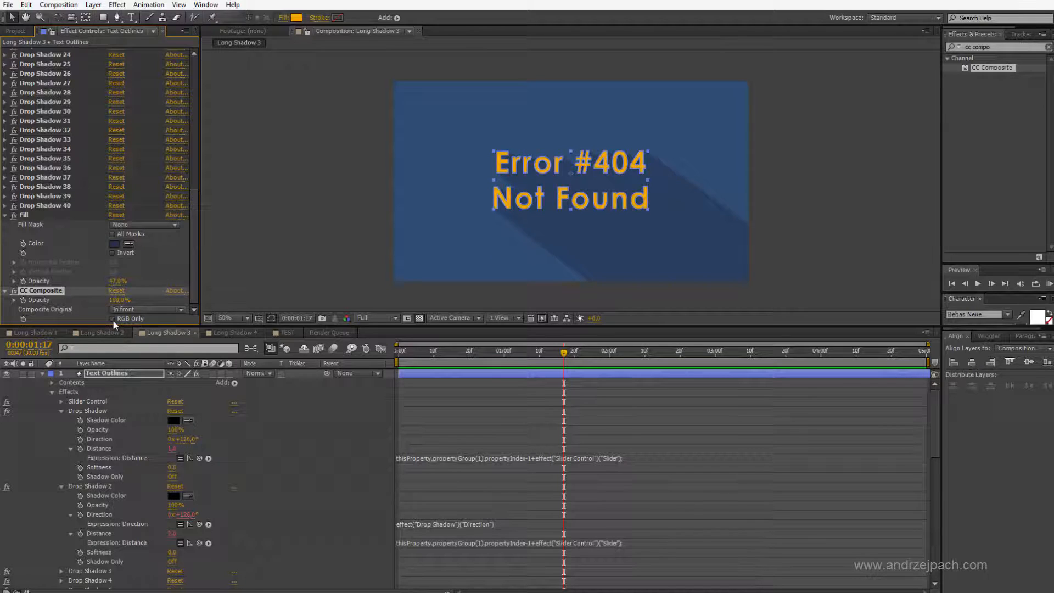
left_click(147, 310)
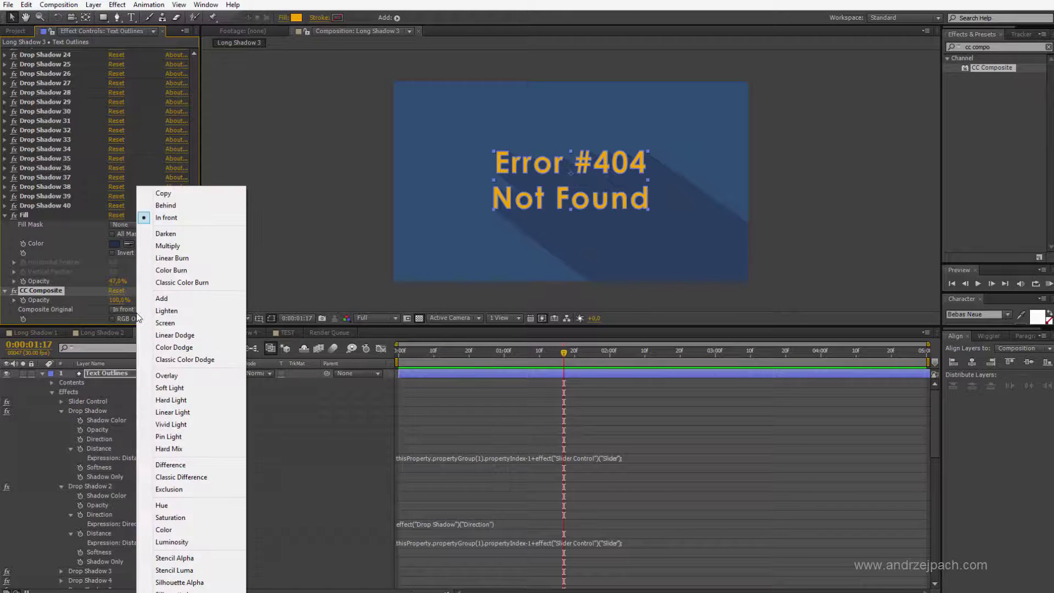
left_click(11, 297)
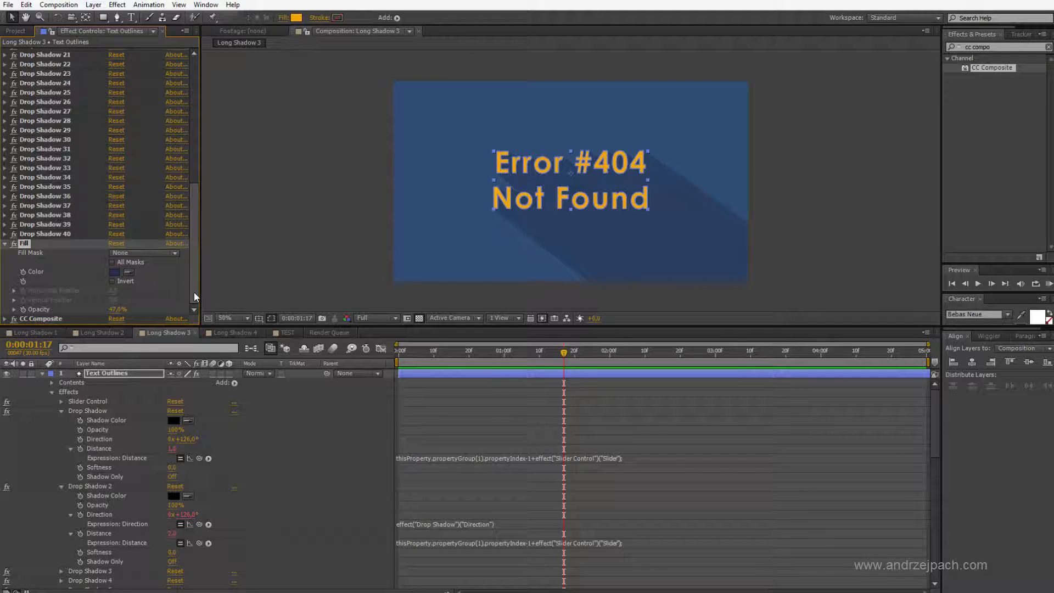
Rotate the shadow Direction straight down and adjust its length with the Slider Control.
left_click_drag(194, 293, 193, 66)
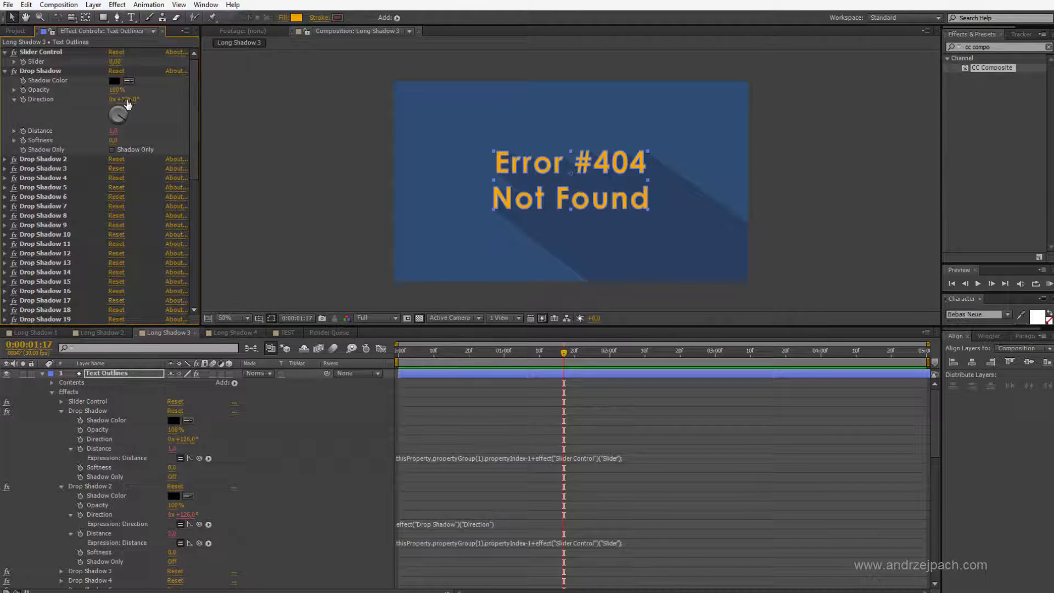
mouse_move(125, 102)
left_mouse_down()
mouse_move(164, 98)
mouse_move(83, 103)
left_mouse_up()
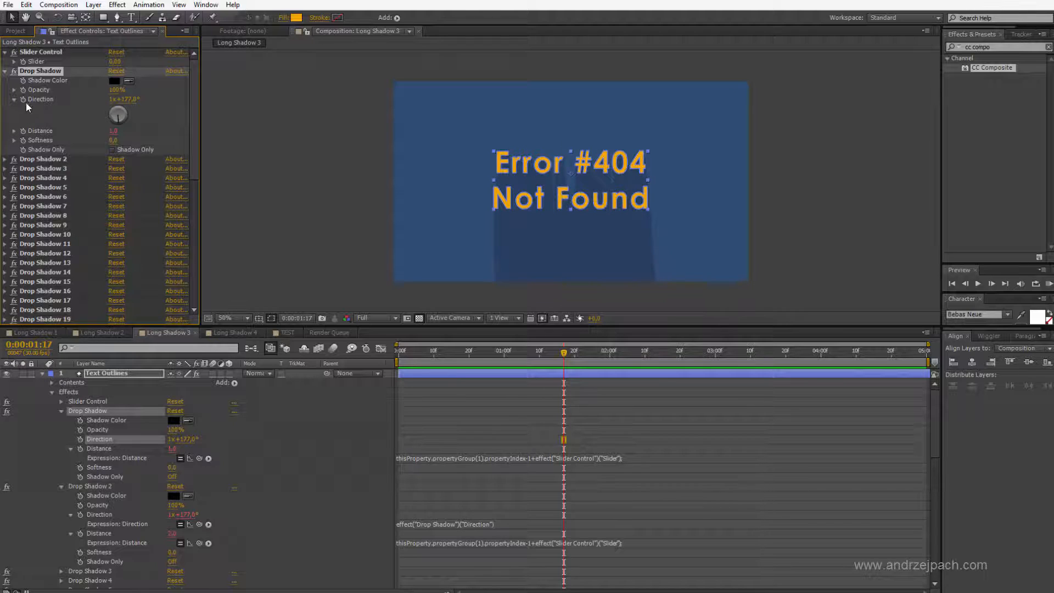
left_click(43, 52)
mouse_move(115, 61)
left_mouse_down()
mouse_move(99, 61)
mouse_move(136, 75)
left_mouse_up()
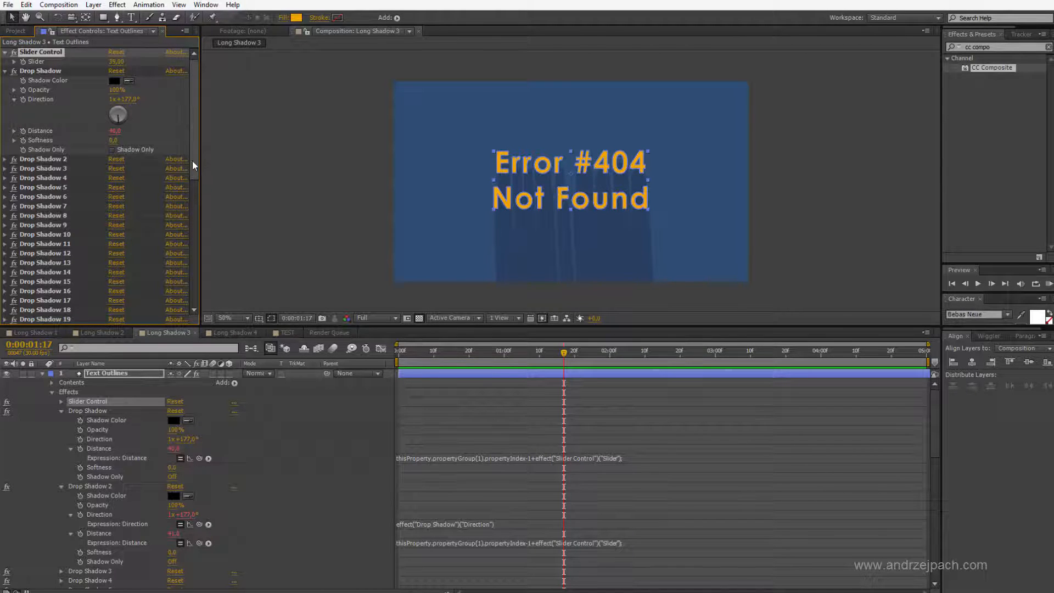
Duplicate the last Drop Shadow to push the stack to around 48 copies.
left_click_drag(193, 98, 194, 296)
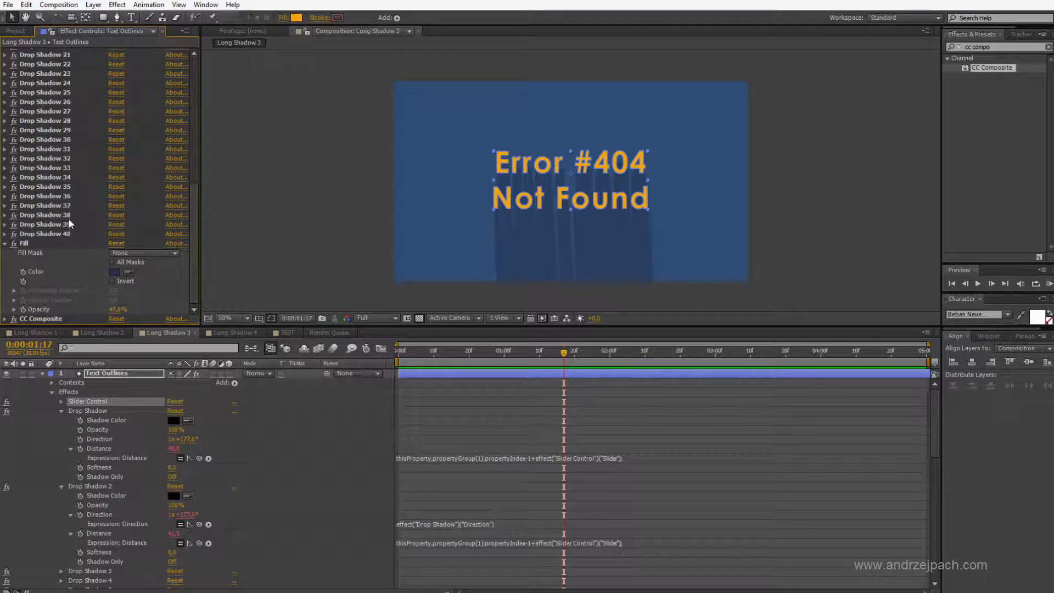
left_click(49, 232)
key("ctrl+d")
key("ctrl+d")
key("ctrl+d")
key("ctrl+d")
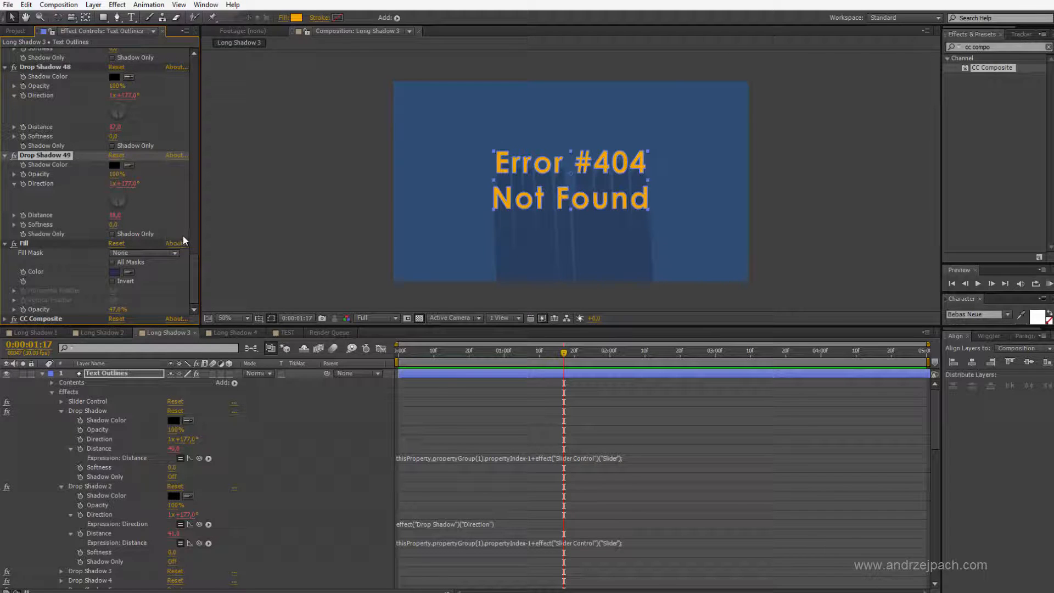
scroll(188, 242, "up", 2)
mouse_move(193, 297)
left_mouse_down()
mouse_move(184, 173)
mouse_move(193, 58)
left_mouse_up()
Select all effects and start Animation > Save Animation Preset.
key("ctrl+a")
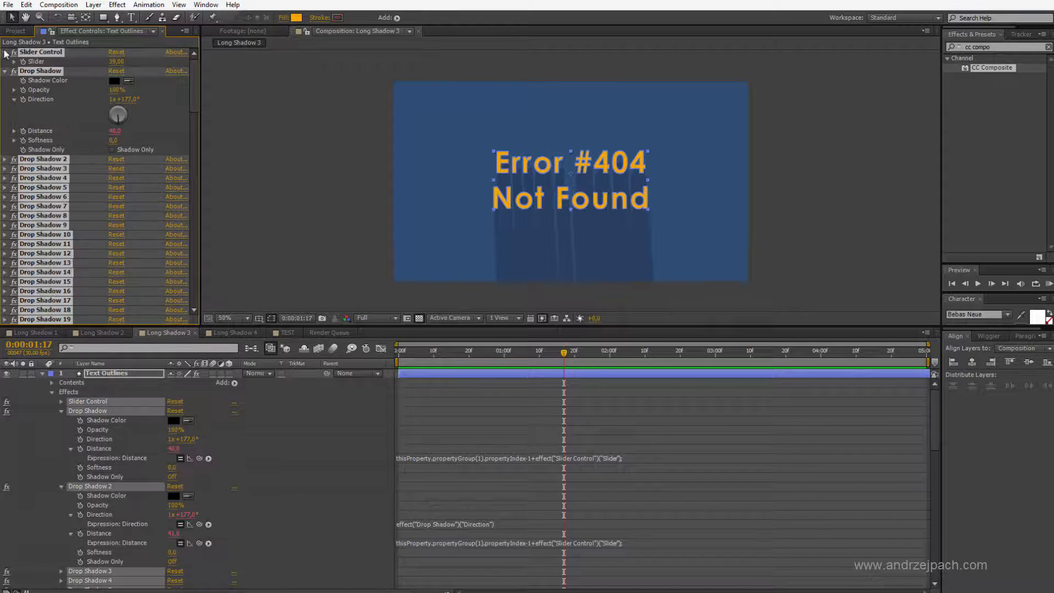
left_click(6, 51)
left_click(132, 4)
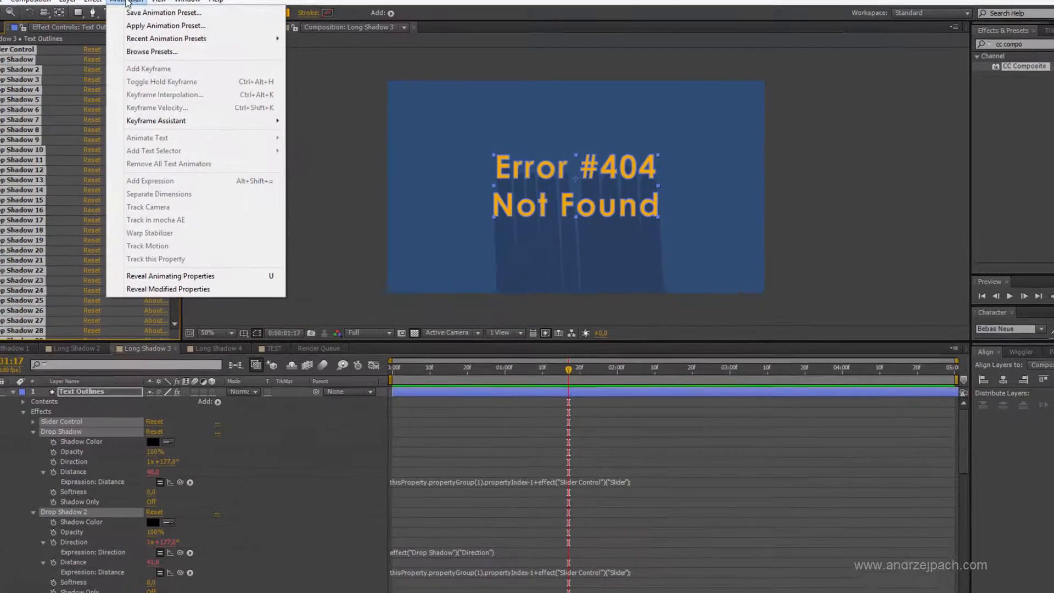
left_click(163, 13)
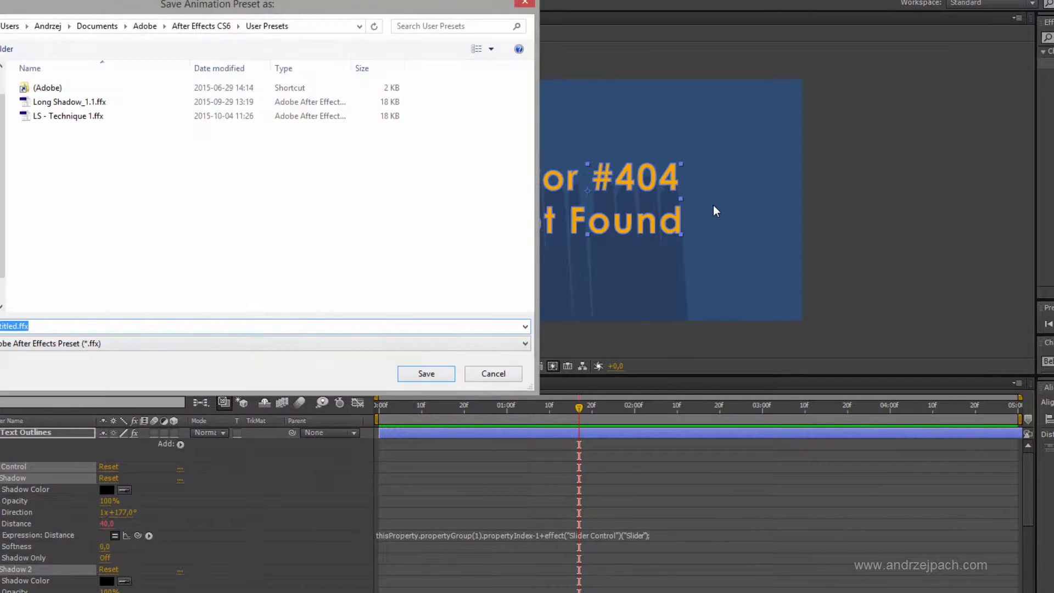
Name the preset LS - Technique 3.ffx and save it.
left_click(66, 117)
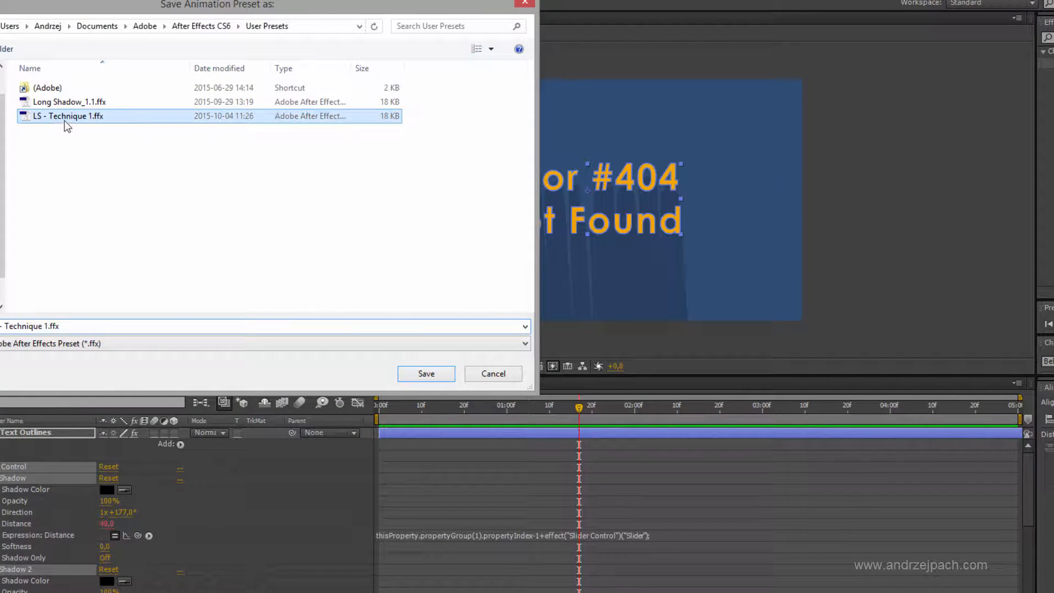
left_click(47, 326)
key("BackSpace")
type("3")
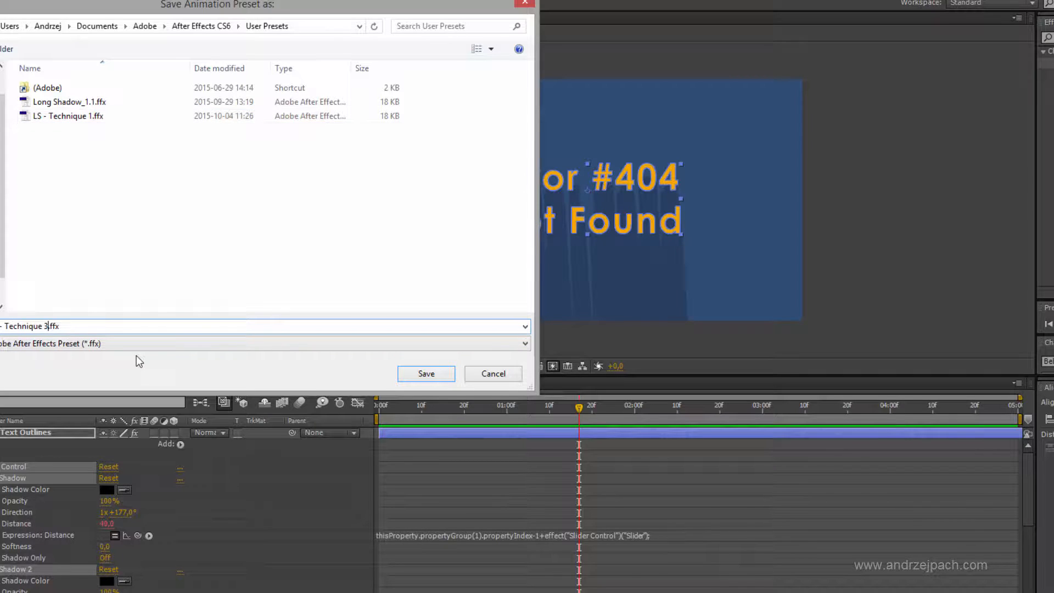
left_click(426, 374)
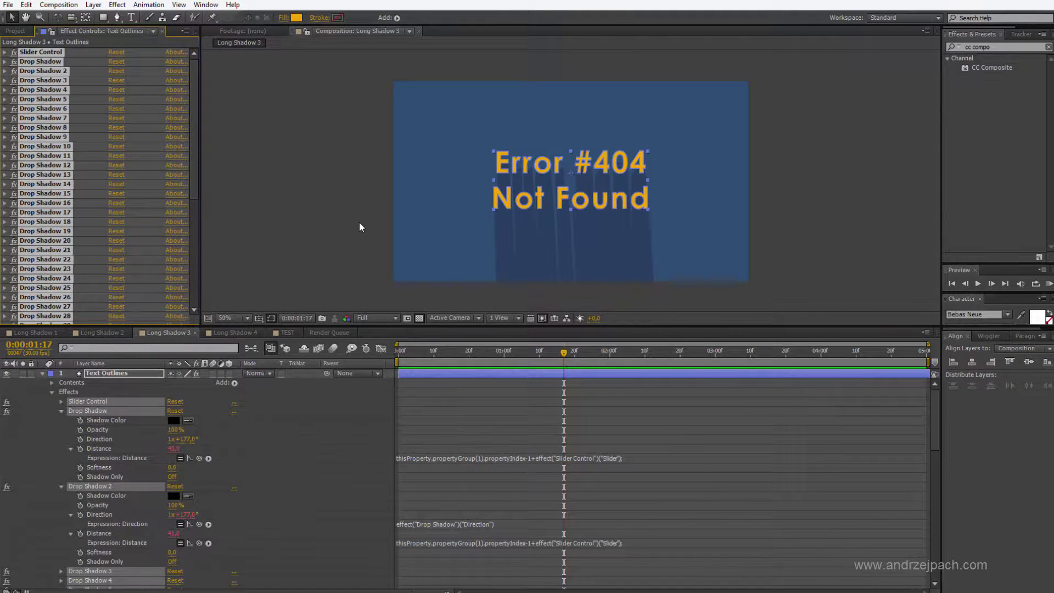
Delete Drop Shadow 9 through 48, leaving eight shadow copies.
left_click(359, 221)
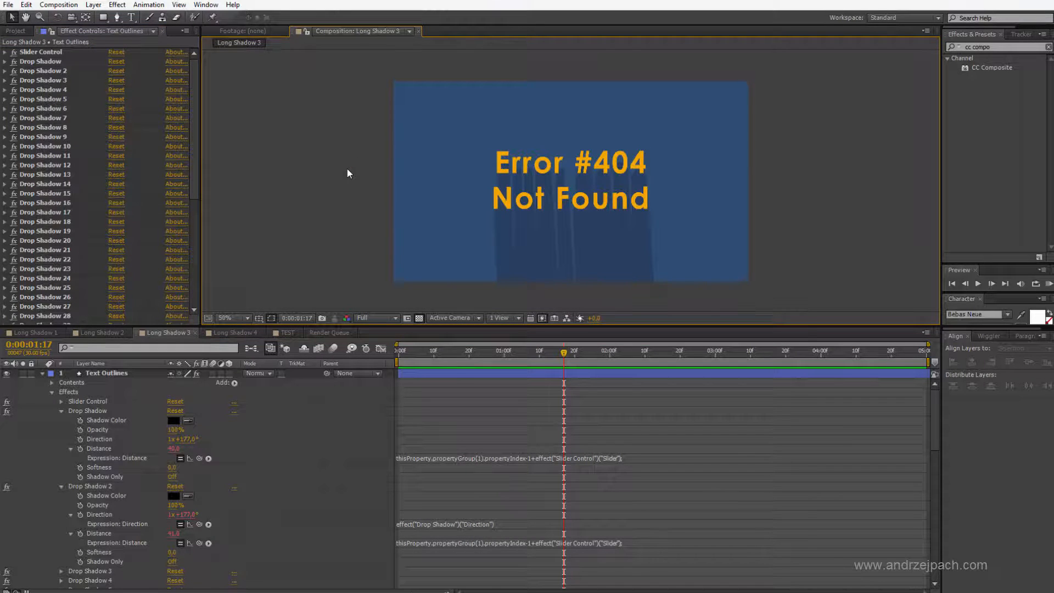
left_click_drag(193, 159, 199, 292)
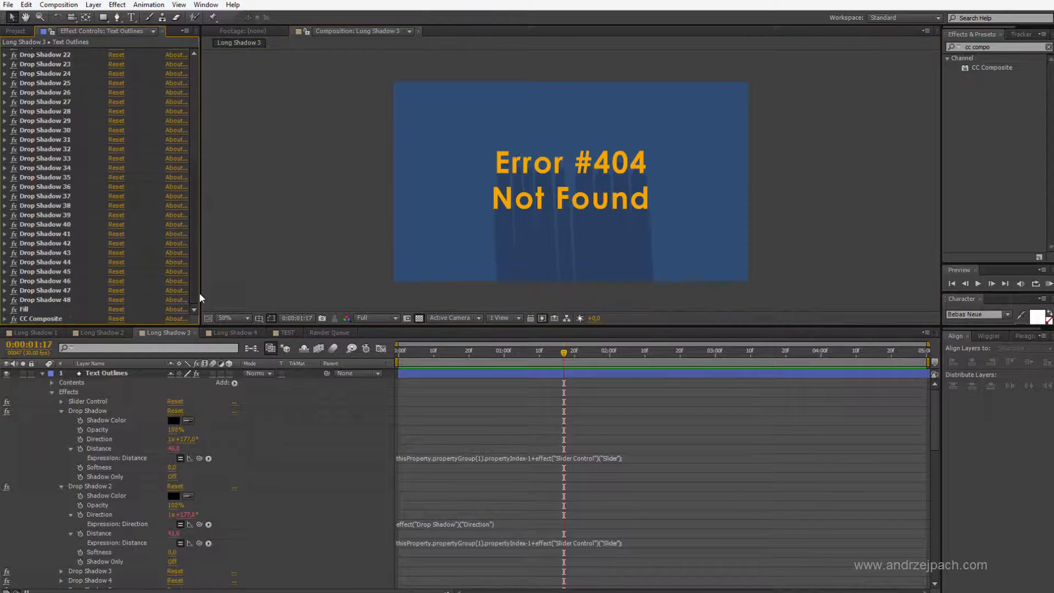
left_click(80, 303)
scroll(124, 247, "up", 10)
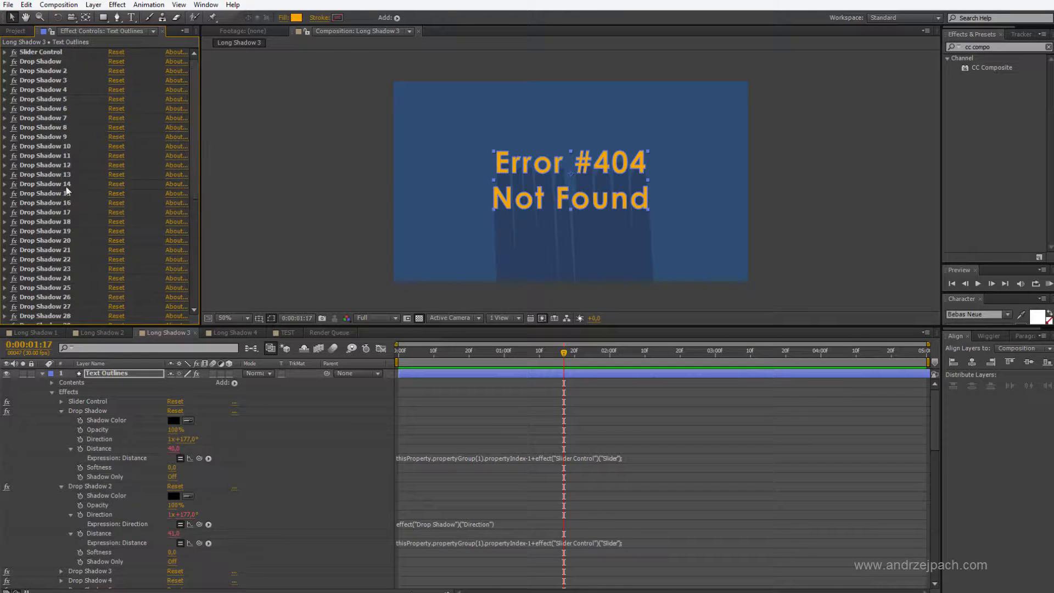
left_click(68, 189, "shift")
key("Delete")
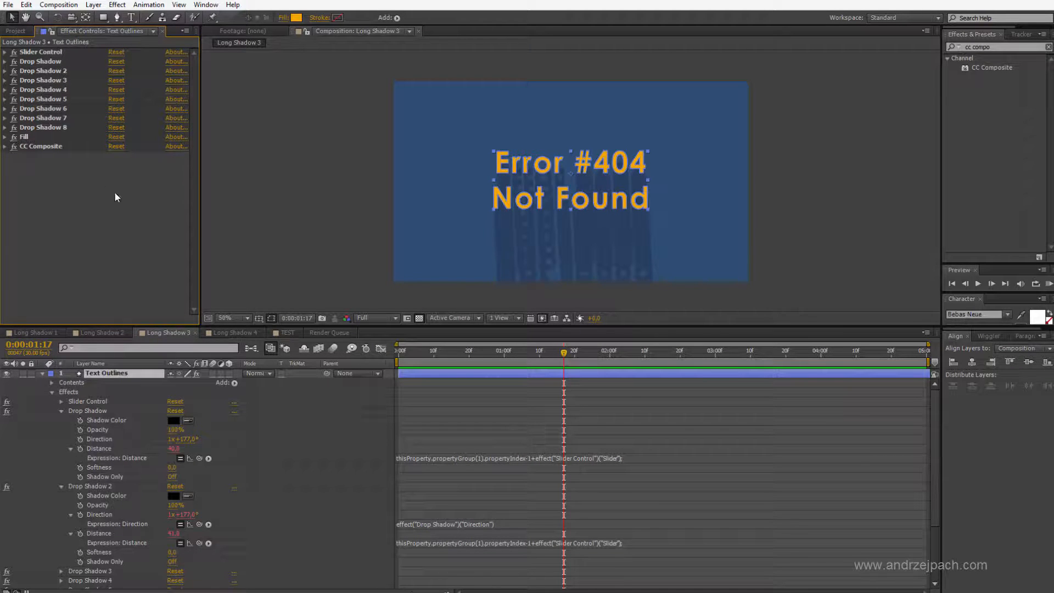
Add CC Composite 2, move it under Slider Control, and set the slider to 0.
double_click(1002, 66)
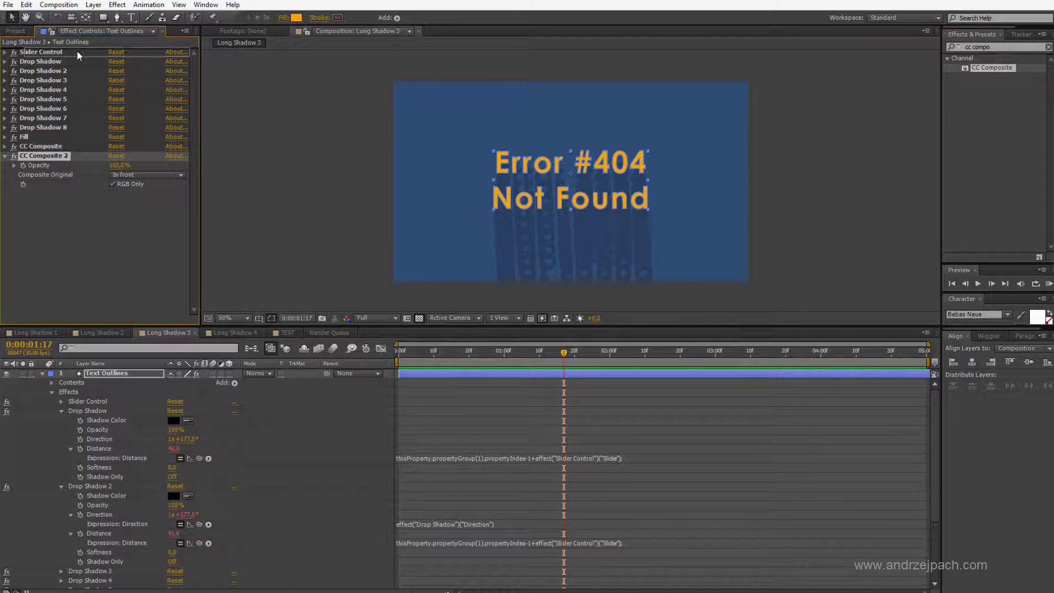
mouse_move(45, 155)
left_mouse_down()
mouse_move(91, 127)
mouse_move(82, 57)
left_mouse_up()
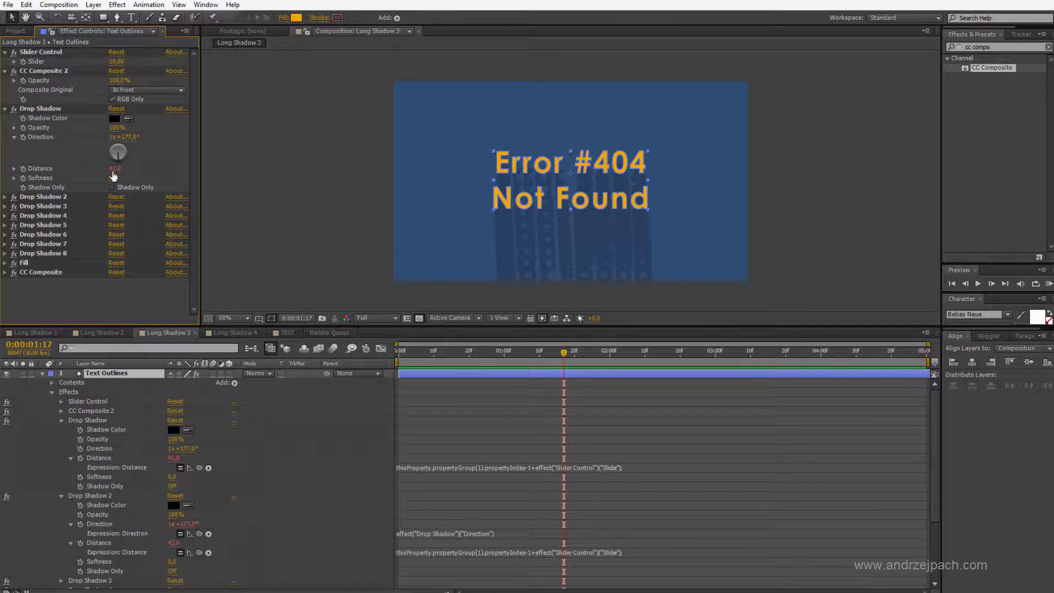
left_click(115, 62)
type("0")
key("Return")
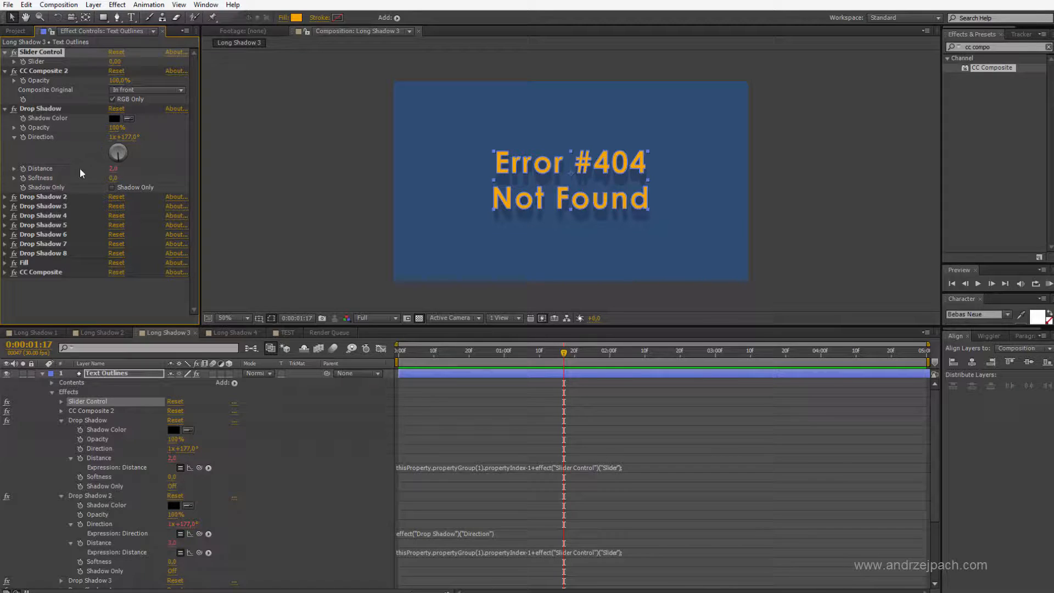
left_click(506, 469)
left_click(496, 422)
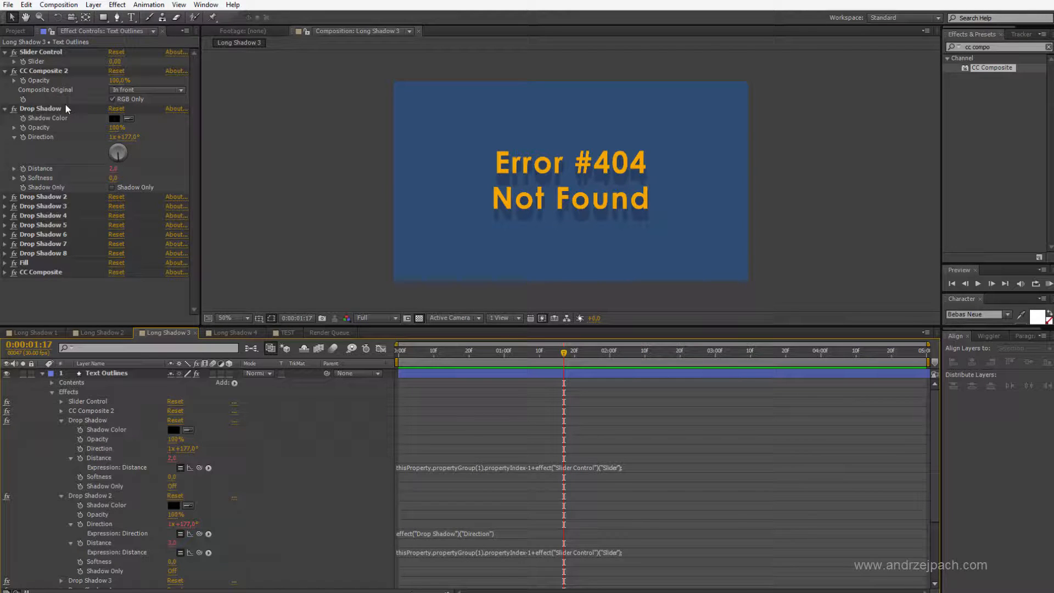
Collapse the Text Outlines layer and leave it selected in the timeline.
left_click(42, 372)
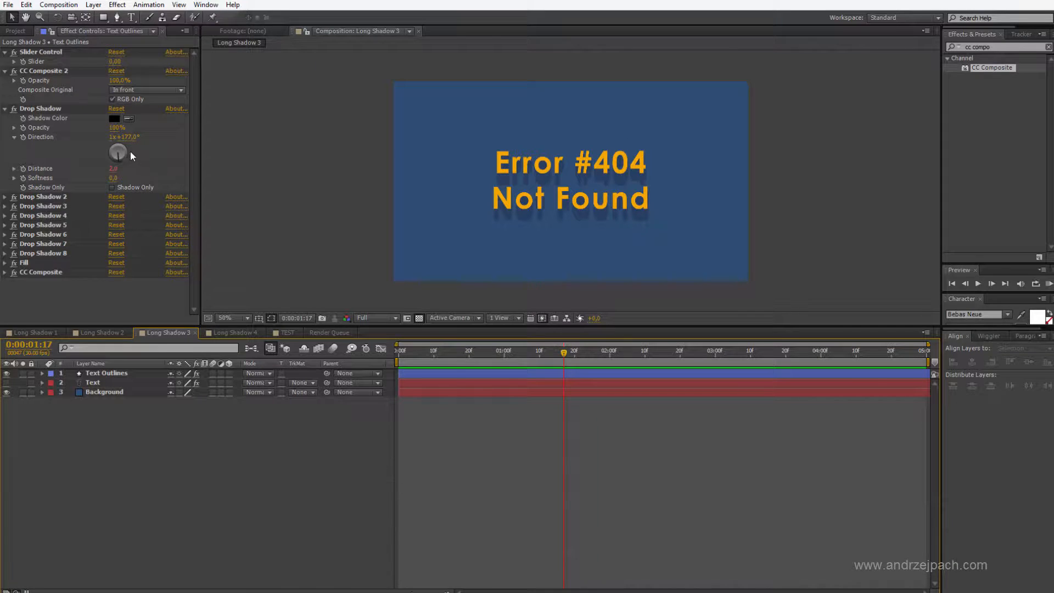
left_click(99, 373)
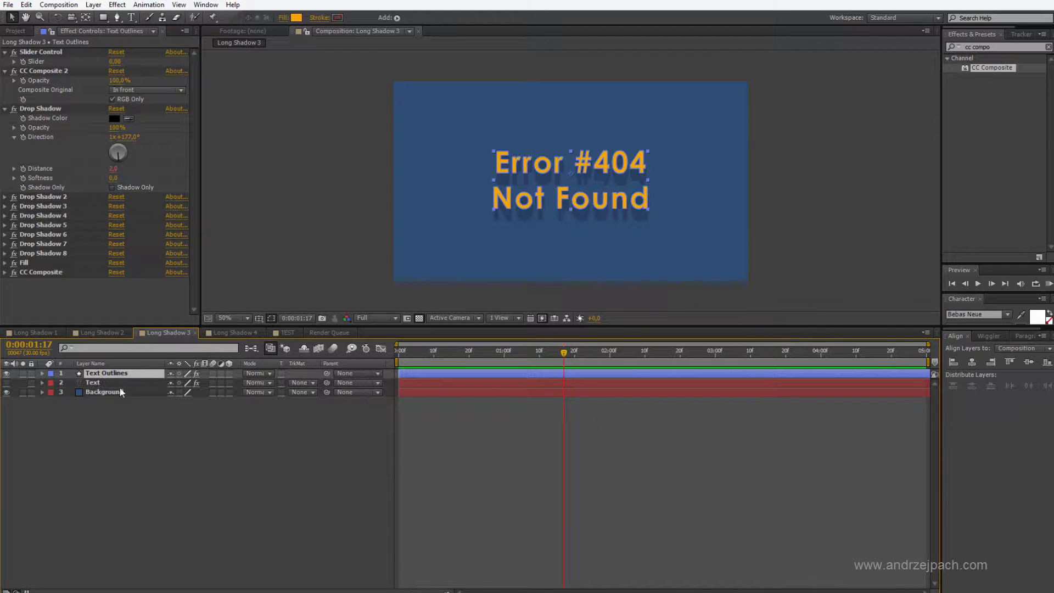